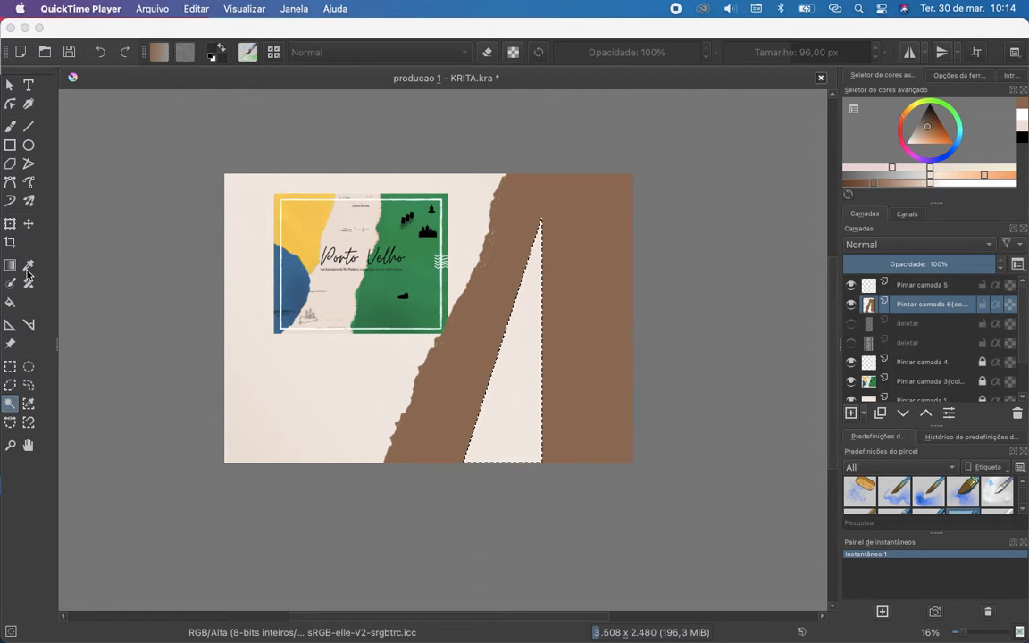
Clear the triangular selection on the canvas with the rectangular selection tool.
{"action": "left_click", "coordinate": [10, 369]}
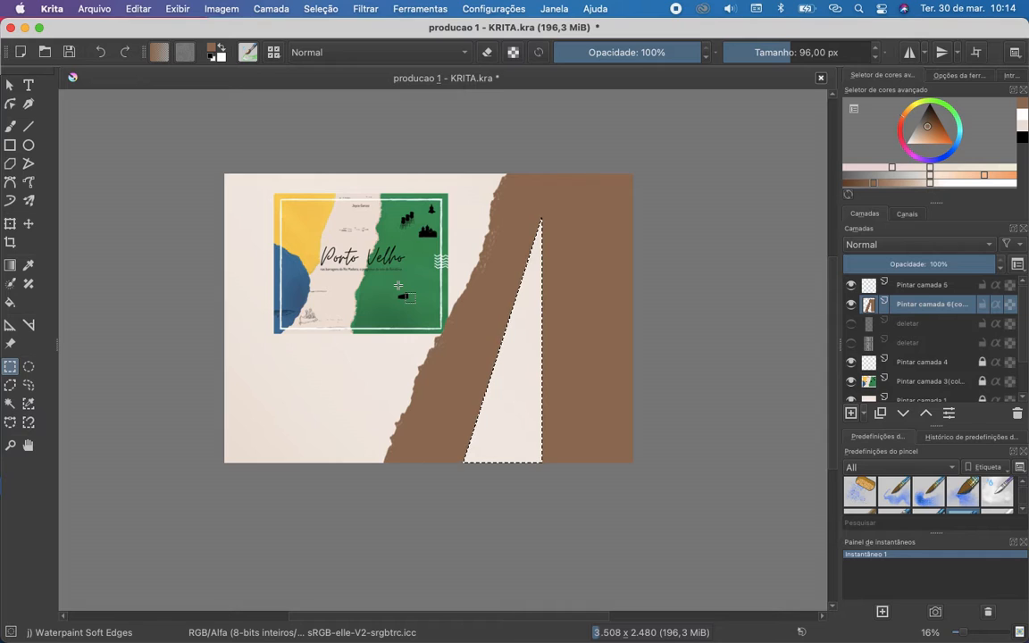
{"action": "scroll", "coordinate": [479, 267], "scroll_direction": "up", "scroll_amount": 4}
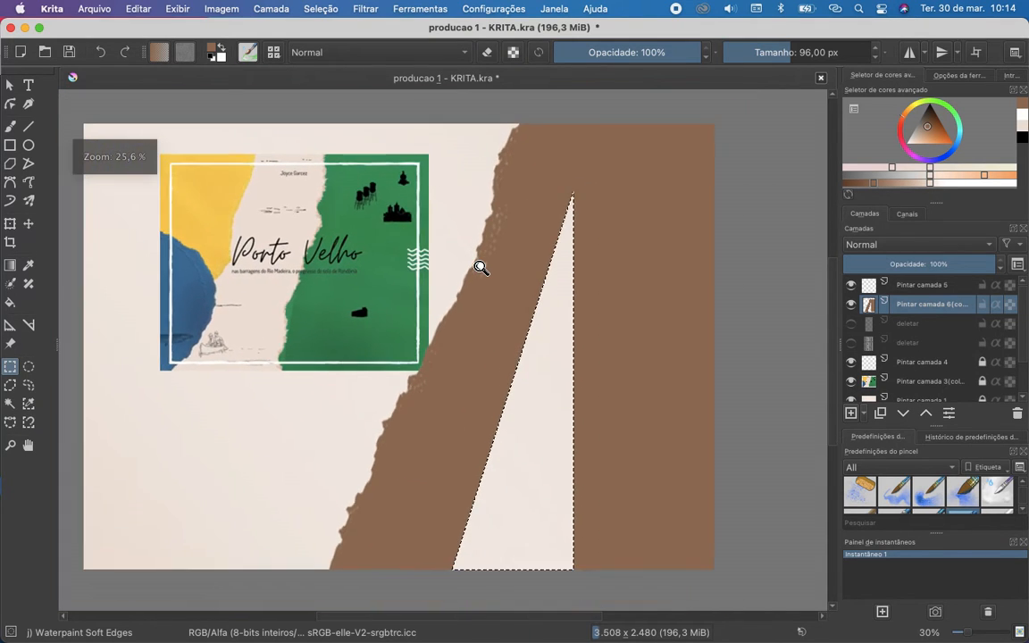
{"action": "scroll", "coordinate": [479, 267], "scroll_direction": "down", "scroll_amount": 2}
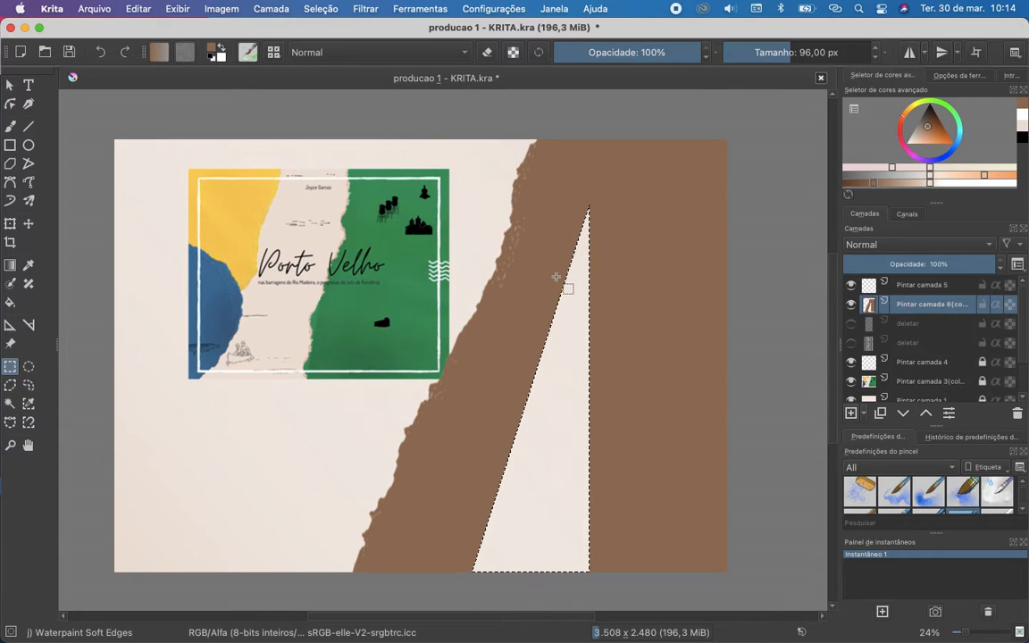
{"action": "left_click", "coordinate": [526, 378]}
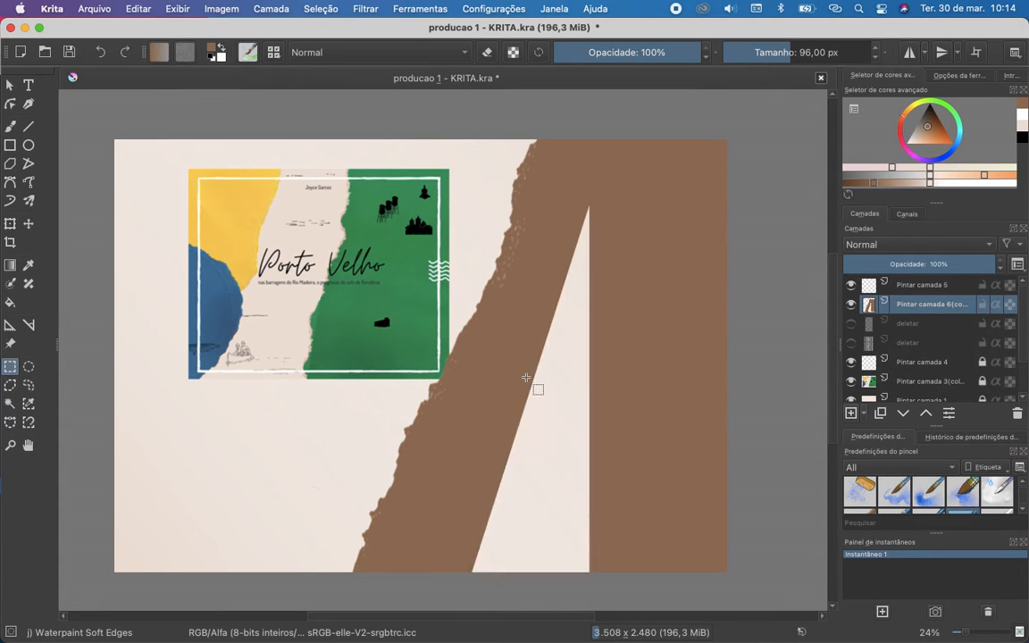
Switch to Safari, close the torn paper vector preview and look through the Freepik paper results for torn paper references.
{"action": "mouse_move", "coordinate": [0, 0]}
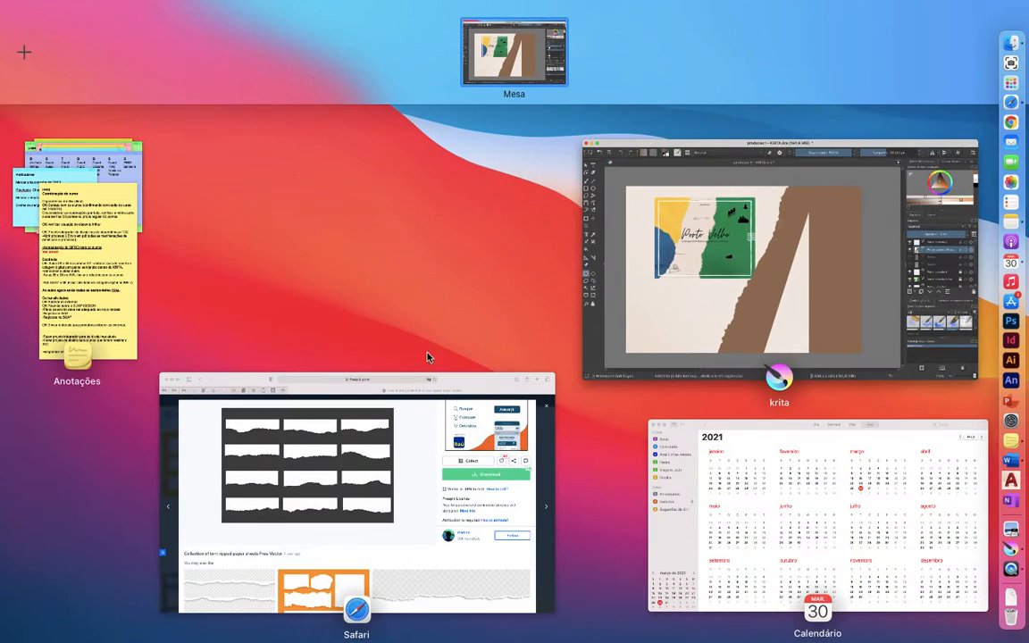
{"action": "left_click", "coordinate": [421, 402]}
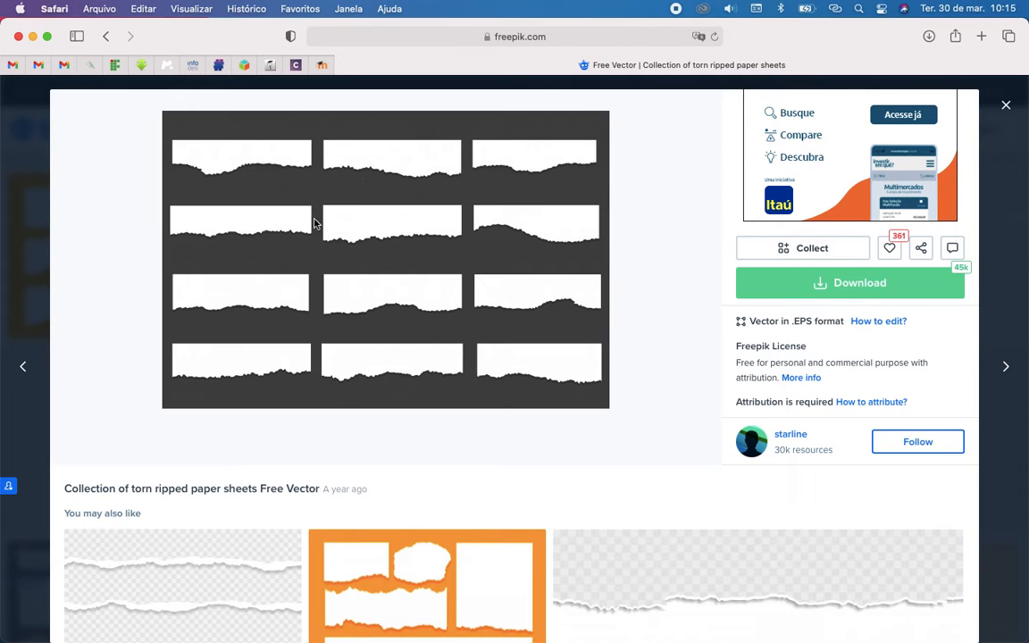
{"action": "left_click", "coordinate": [29, 149]}
{"action": "scroll", "coordinate": [335, 525], "scroll_direction": "down", "scroll_amount": 8}
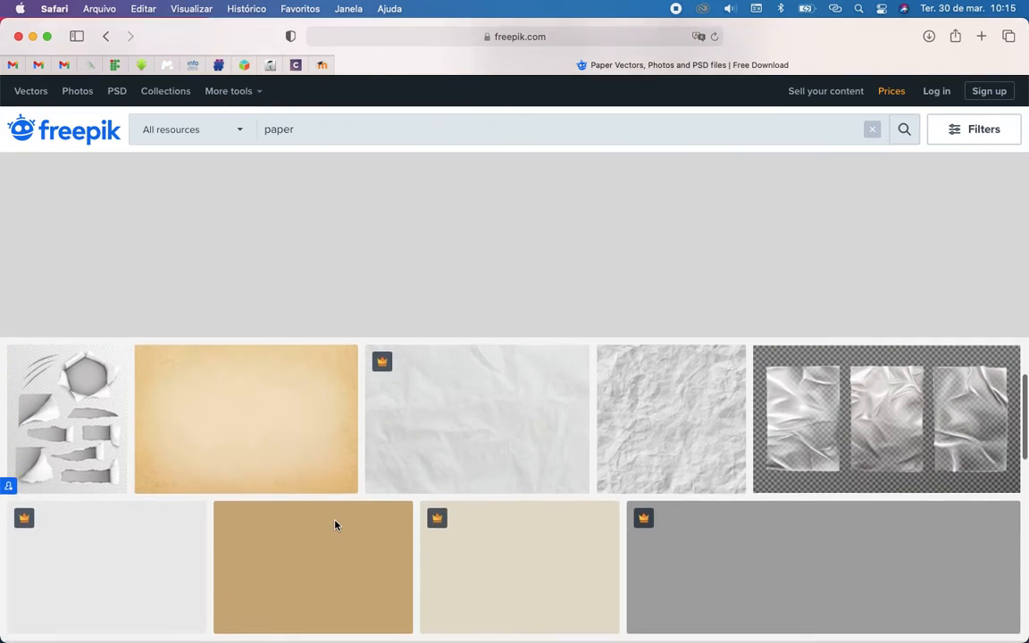
{"action": "scroll", "coordinate": [335, 525], "scroll_direction": "down", "scroll_amount": 2}
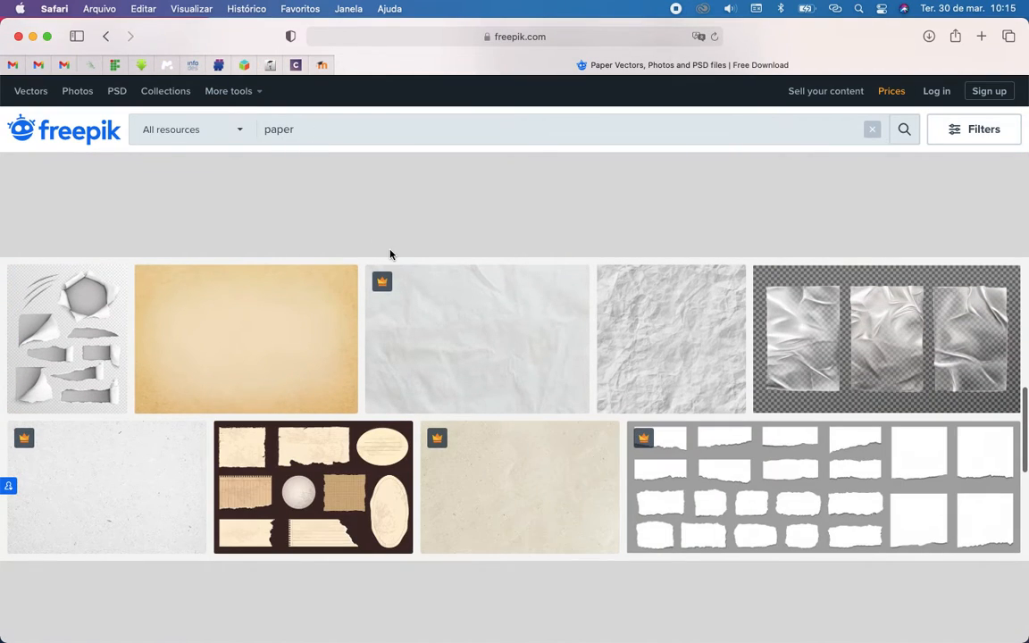
{"action": "scroll", "coordinate": [588, 294], "scroll_direction": "down", "scroll_amount": 2}
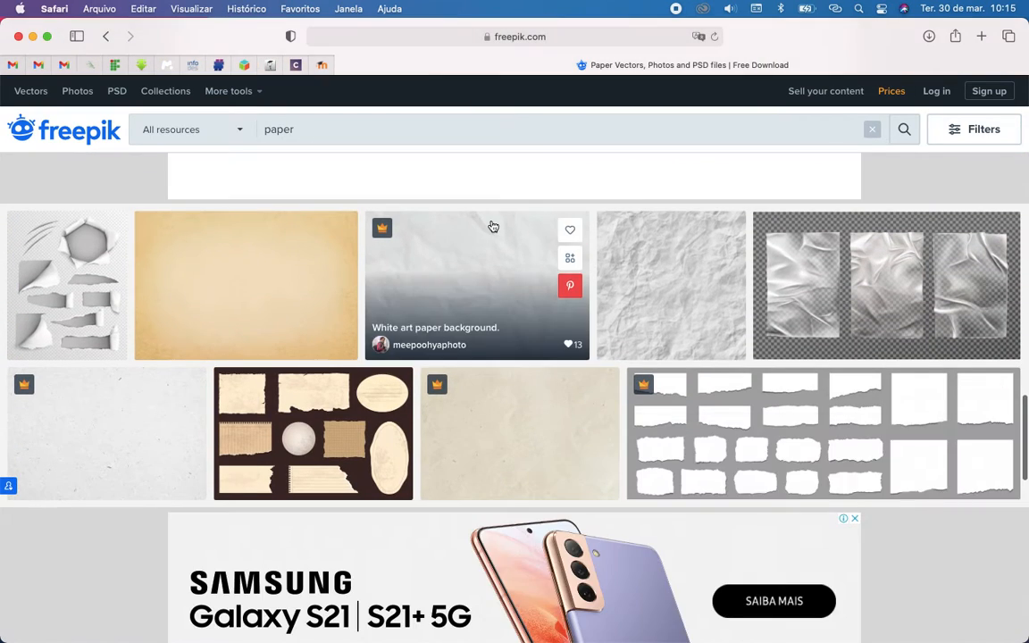
{"action": "scroll", "coordinate": [491, 225], "scroll_direction": "up", "scroll_amount": 4}
{"action": "scroll", "coordinate": [420, 299], "scroll_direction": "up", "scroll_amount": 4}
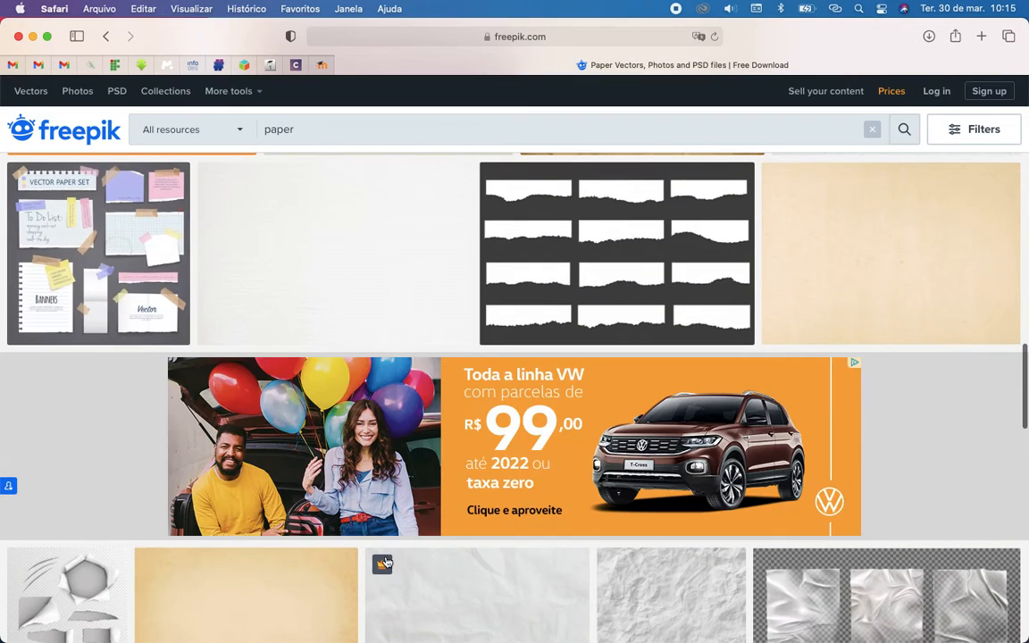
{"action": "mouse_move", "coordinate": [386, 565]}
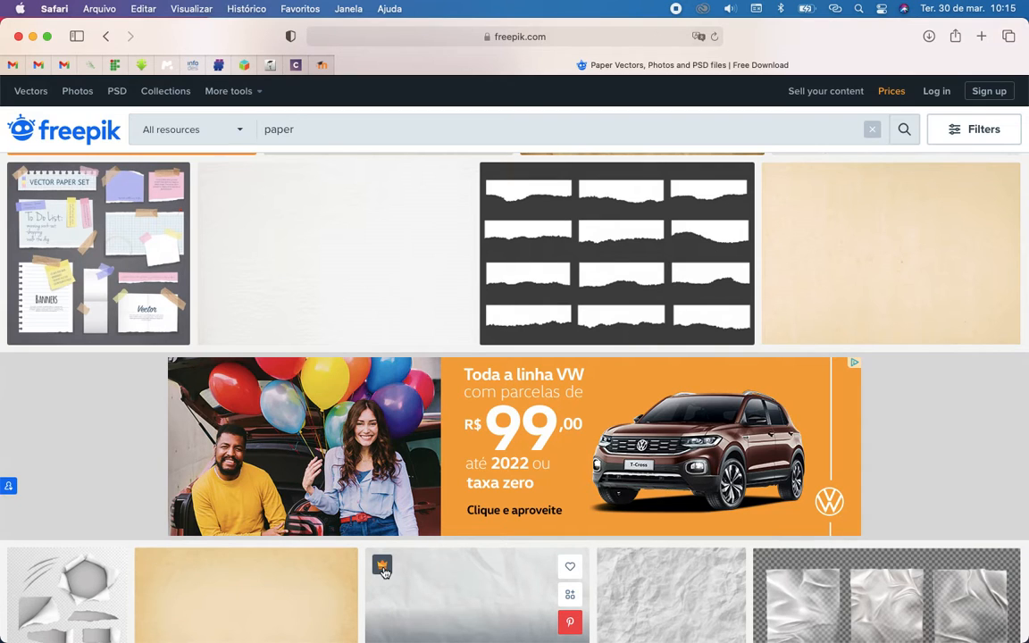
{"action": "scroll", "coordinate": [382, 570], "scroll_direction": "down", "scroll_amount": 15}
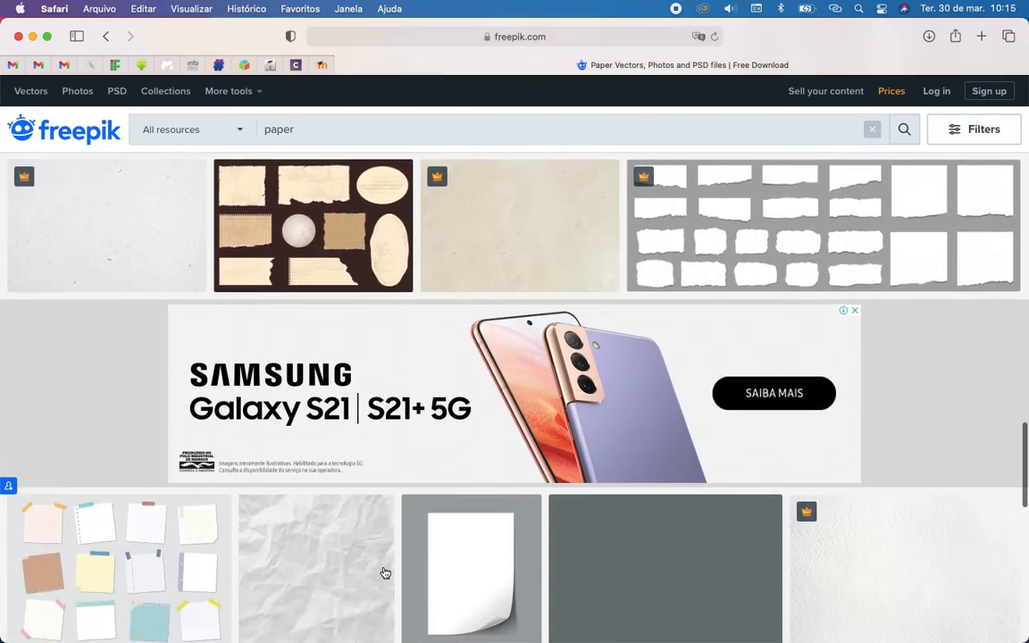
{"action": "scroll", "coordinate": [384, 574], "scroll_direction": "down", "scroll_amount": 2}
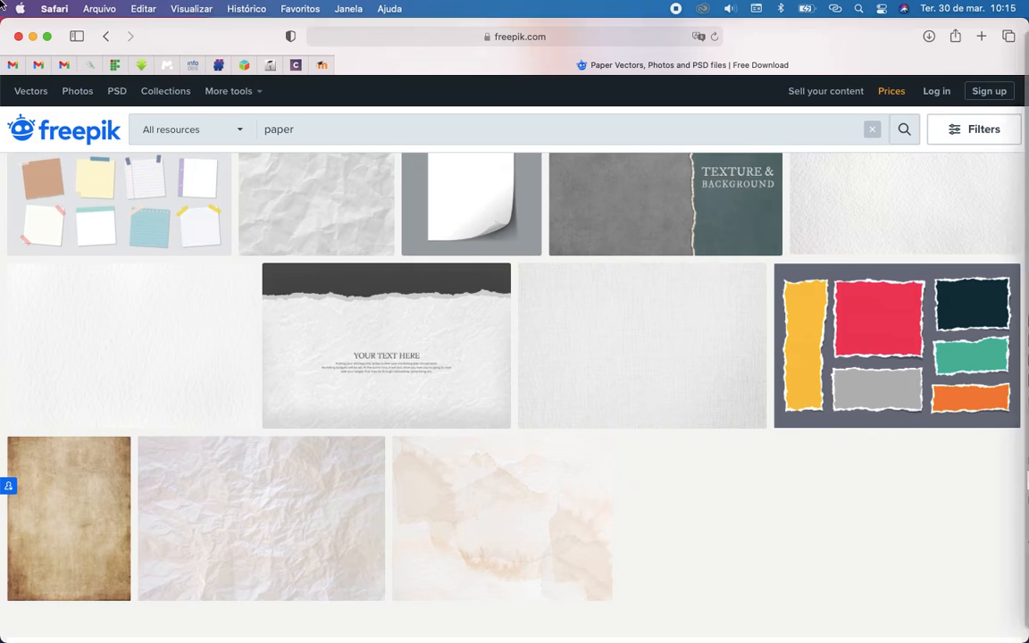
Switch back to Krita and view the torn paper sheet by showing the lower "deletar" layer and hiding the brown "Pintar camada 6" layer.
{"action": "mouse_move", "coordinate": [1, 1]}
{"action": "left_click", "coordinate": [535, 439]}
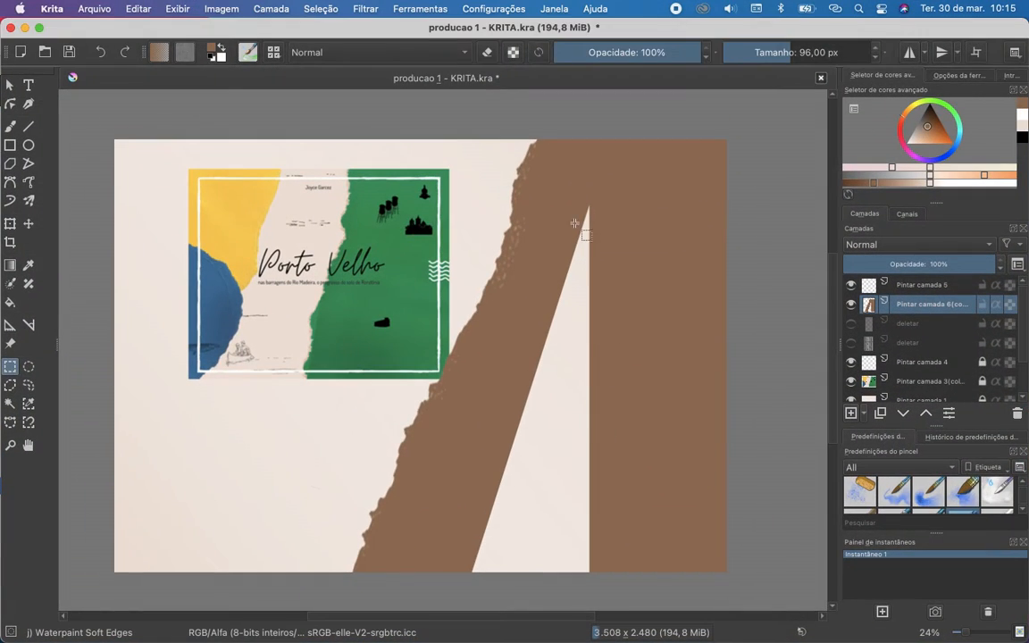
{"action": "scroll", "coordinate": [882, 347], "scroll_direction": "down", "scroll_amount": 2}
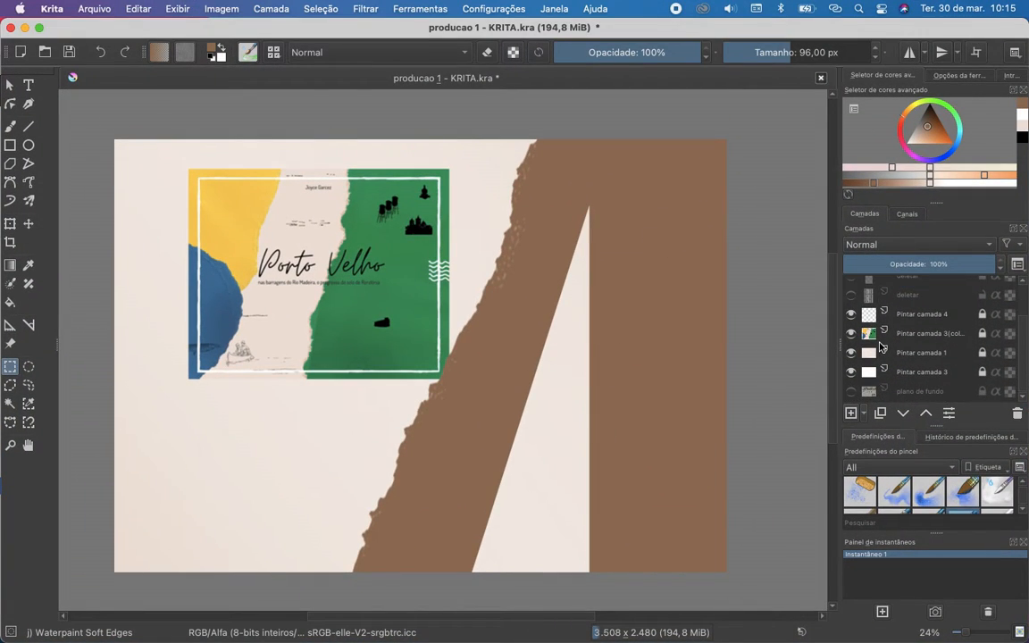
{"action": "left_click", "coordinate": [852, 296]}
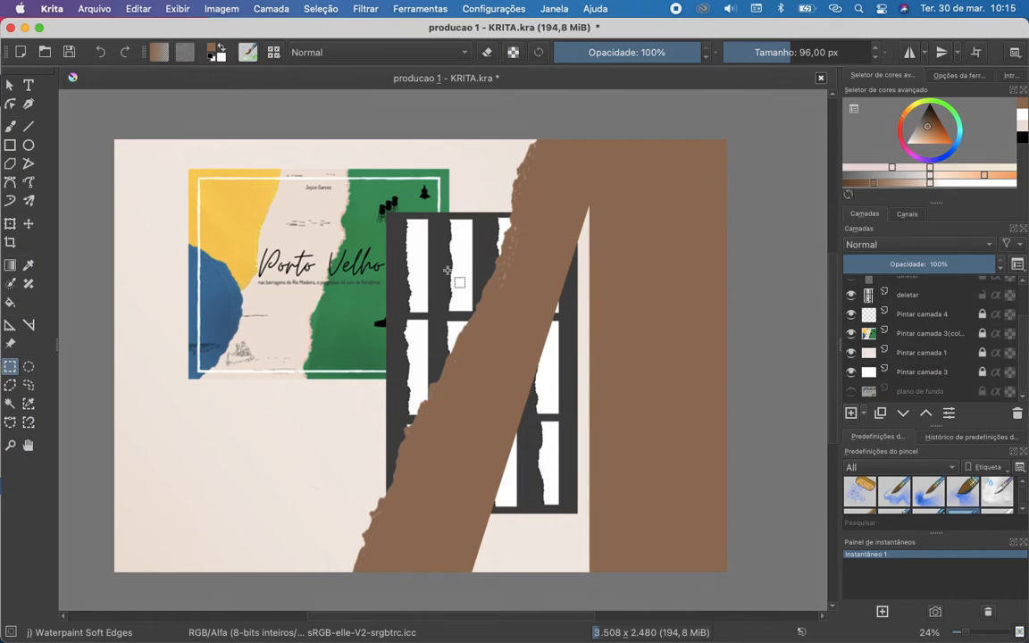
{"action": "left_click", "coordinate": [915, 301]}
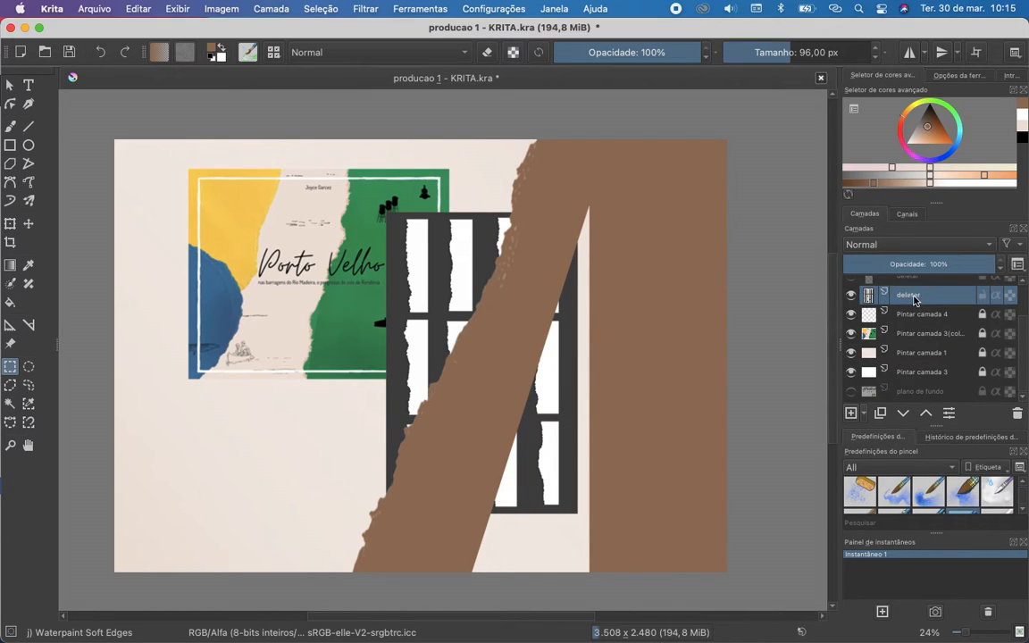
{"action": "left_click", "coordinate": [9, 84]}
{"action": "left_click", "coordinate": [298, 338]}
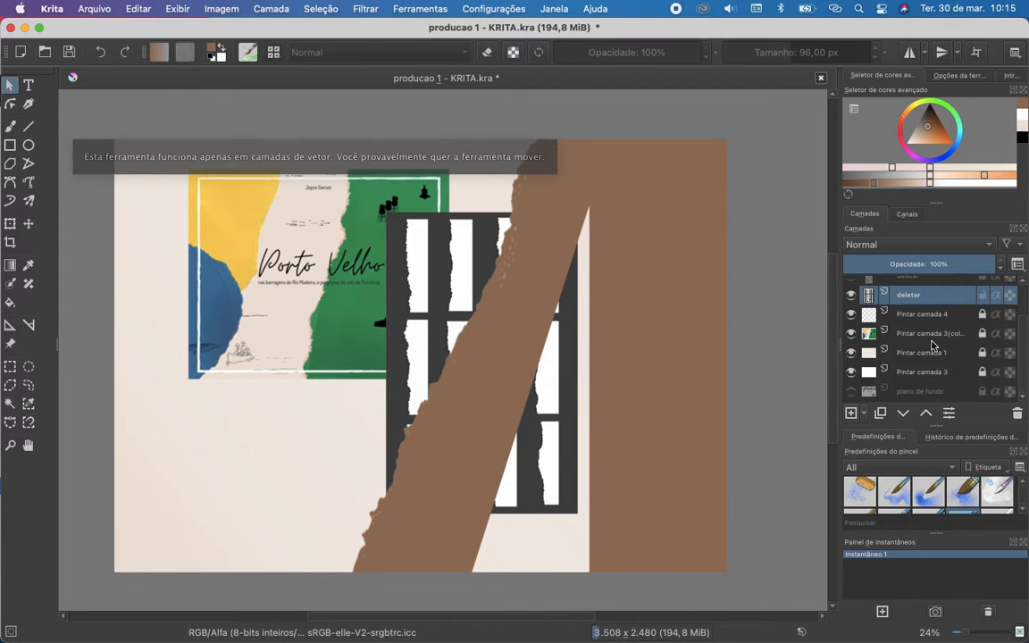
{"action": "scroll", "coordinate": [850, 308], "scroll_direction": "up", "scroll_amount": 2}
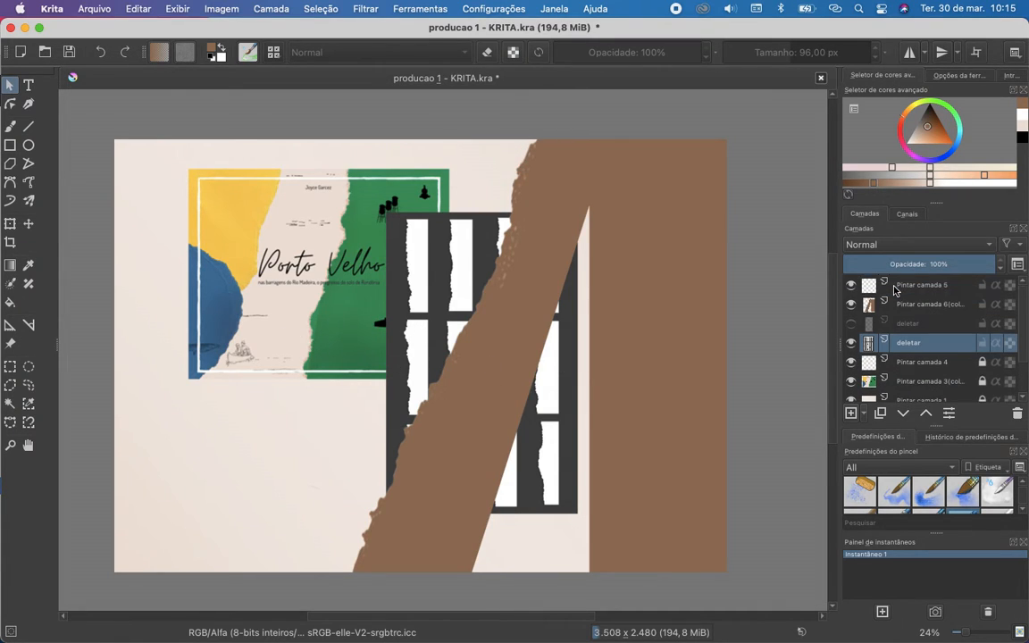
{"action": "left_click", "coordinate": [851, 305]}
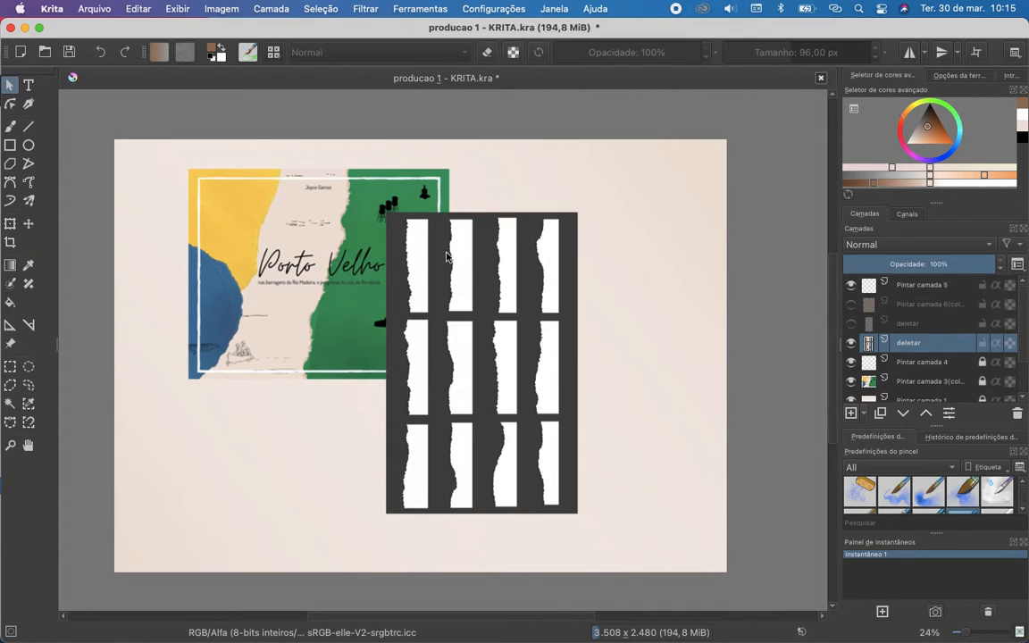
Check the upper "deletar" layer, leaving both "deletar" layers hidden and the brown "Pintar camada 6" layer shown.
{"action": "left_click", "coordinate": [851, 343]}
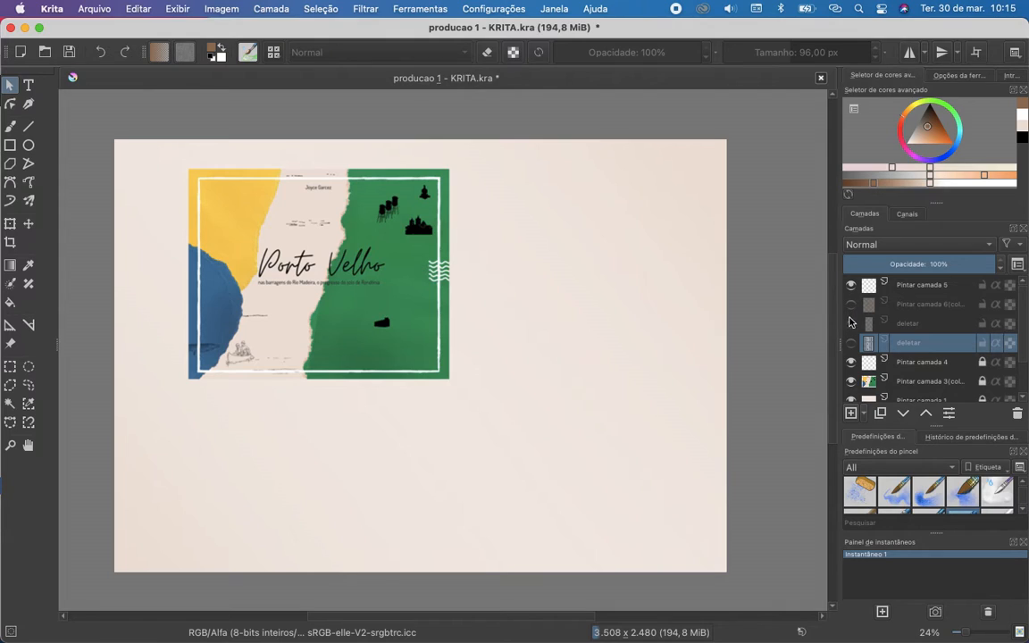
{"action": "left_click", "coordinate": [851, 324]}
{"action": "left_click", "coordinate": [895, 325]}
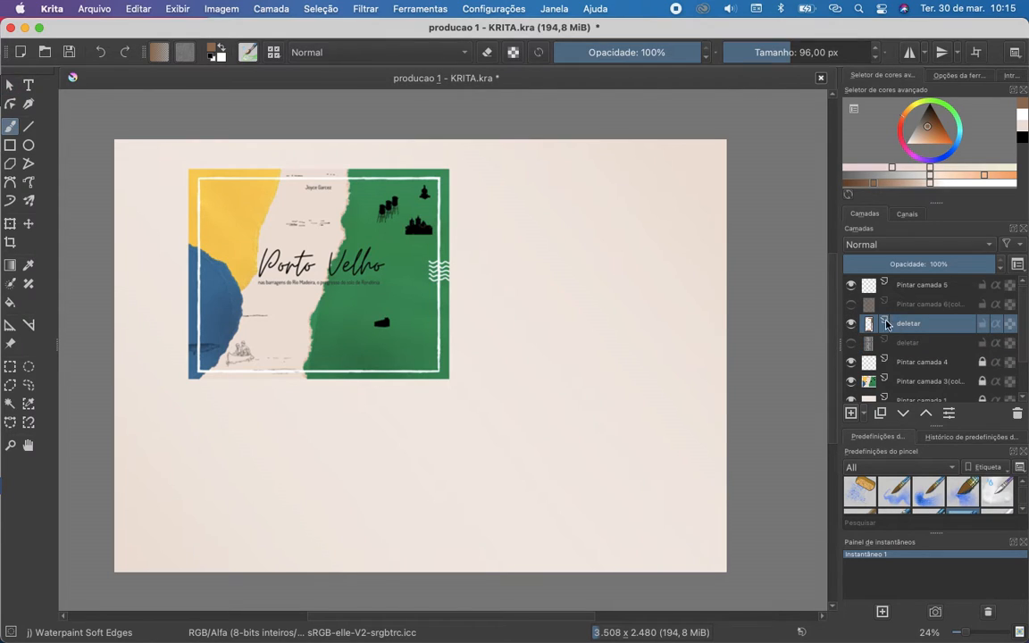
{"action": "left_click", "coordinate": [851, 323]}
{"action": "left_click", "coordinate": [851, 304]}
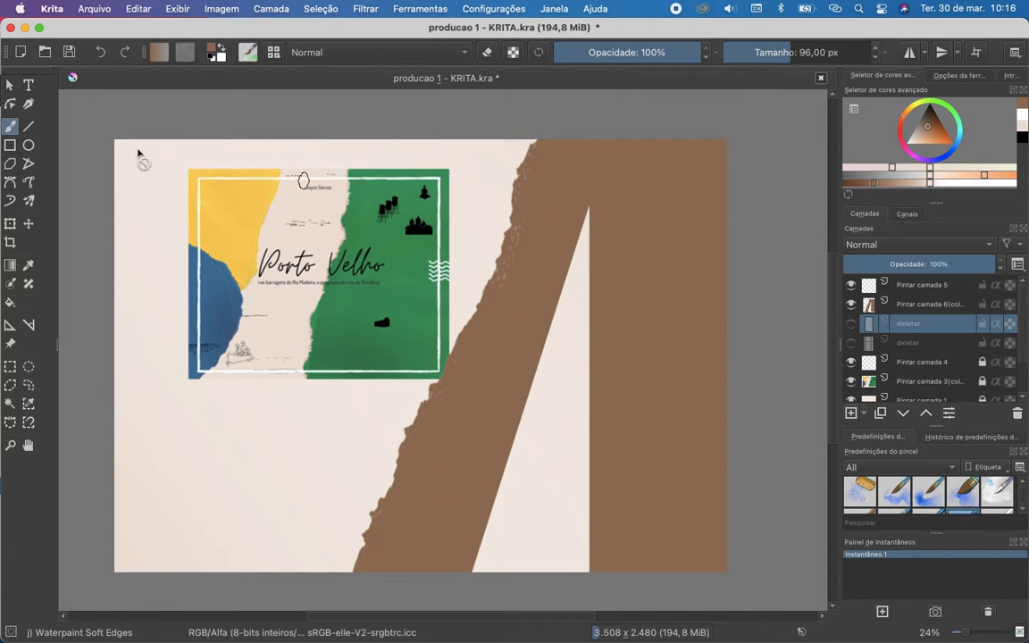
Show the transform frame on the brown "Pintar camada 6" layer and close it without altering the shape.
{"action": "left_click", "coordinate": [11, 223]}
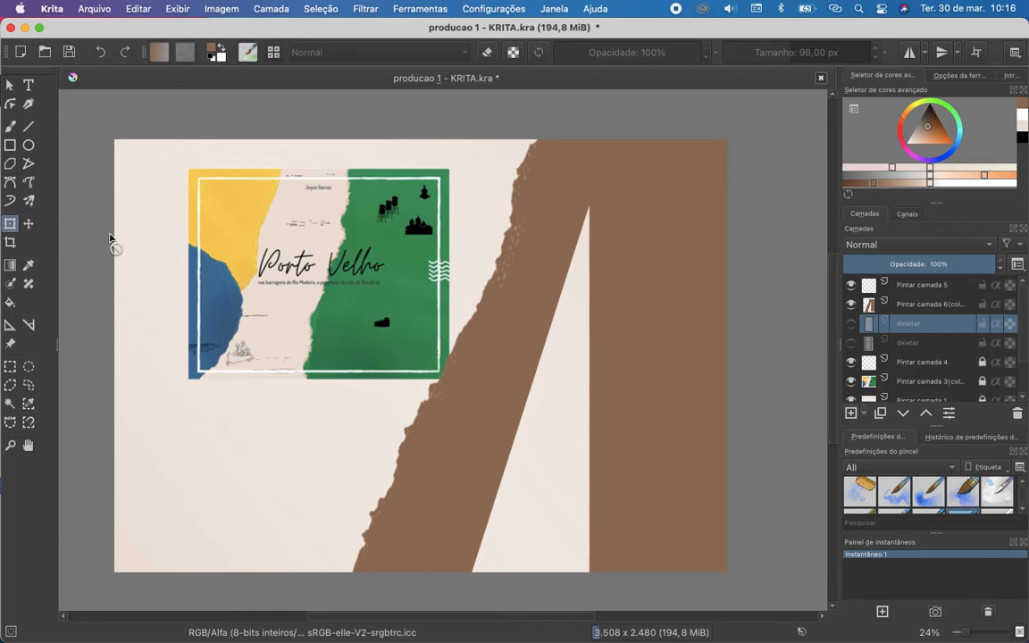
{"action": "left_click", "coordinate": [445, 297]}
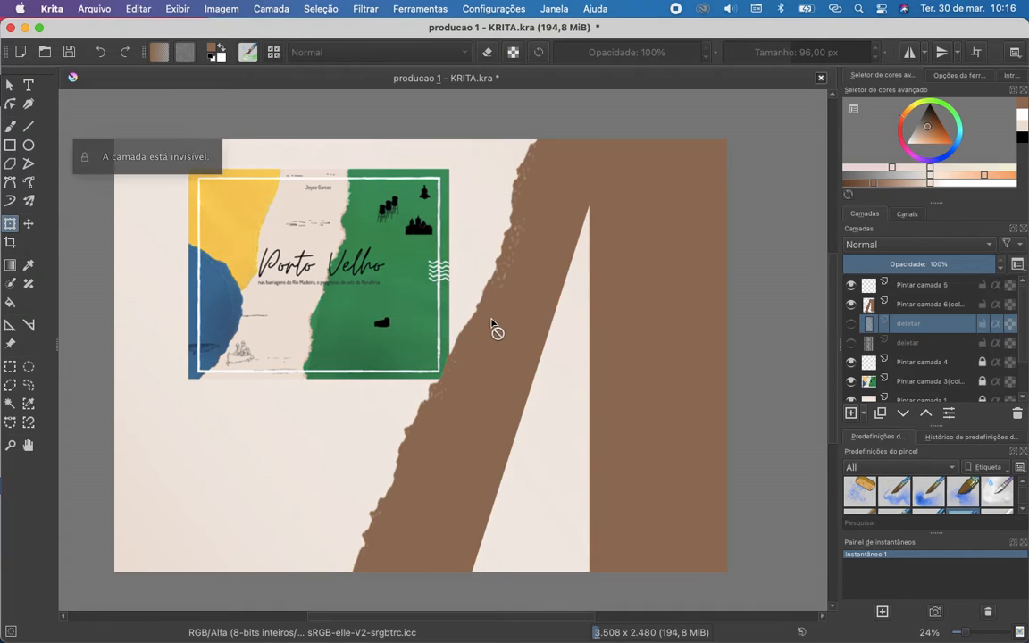
{"action": "left_click", "coordinate": [920, 304]}
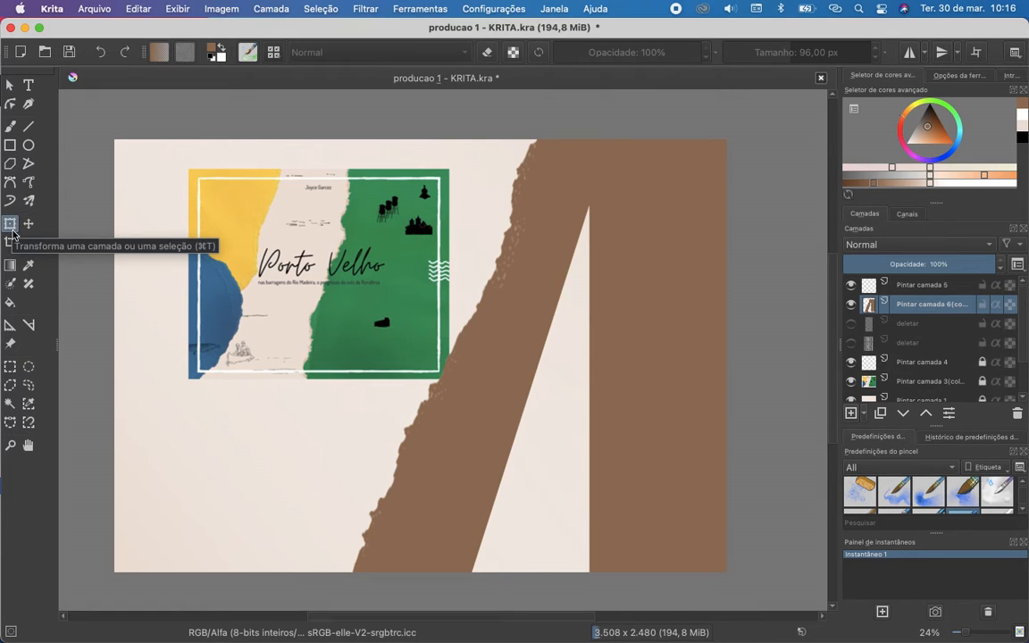
{"action": "left_click", "coordinate": [11, 227]}
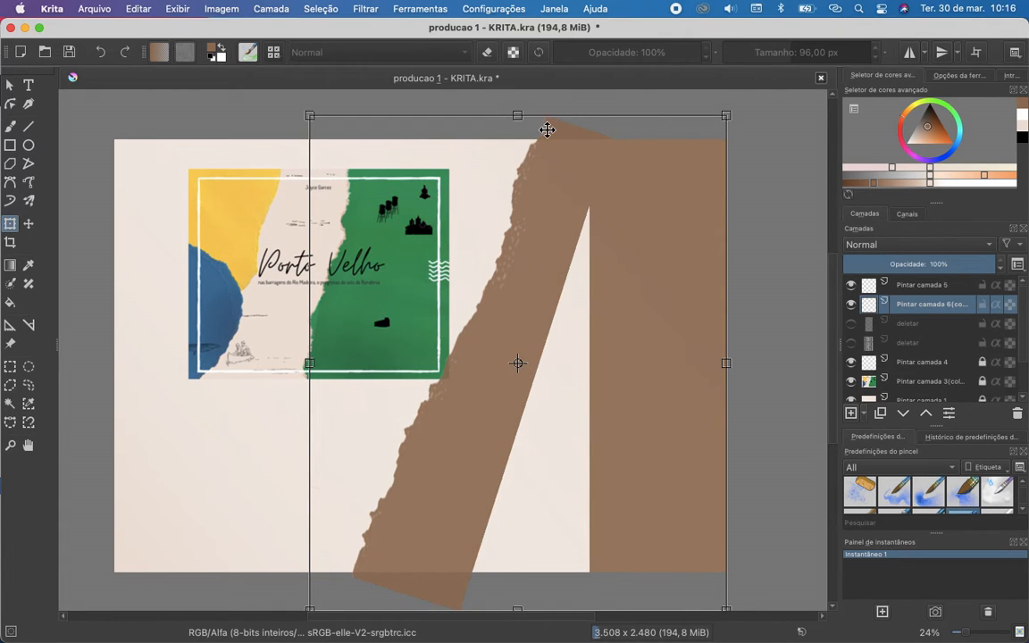
{"action": "key", "text": "Return"}
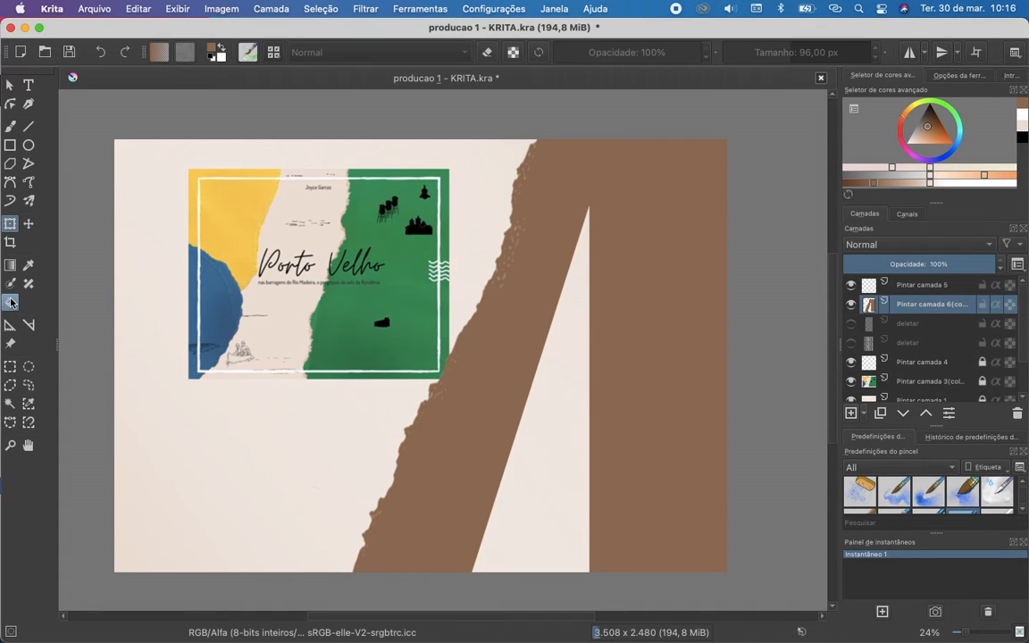
Select a full-height rectangle over the brown area right of the light triangle and activate the Fill tool.
{"action": "left_click", "coordinate": [10, 368]}
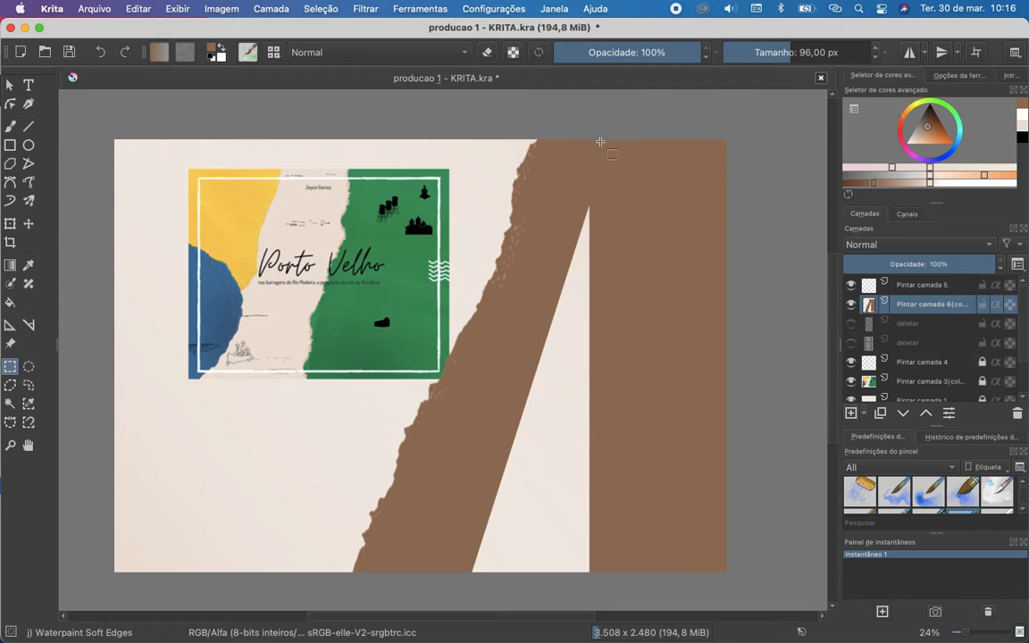
{"action": "left_click_drag", "start_coordinate": [601, 144], "coordinate": [726, 572]}
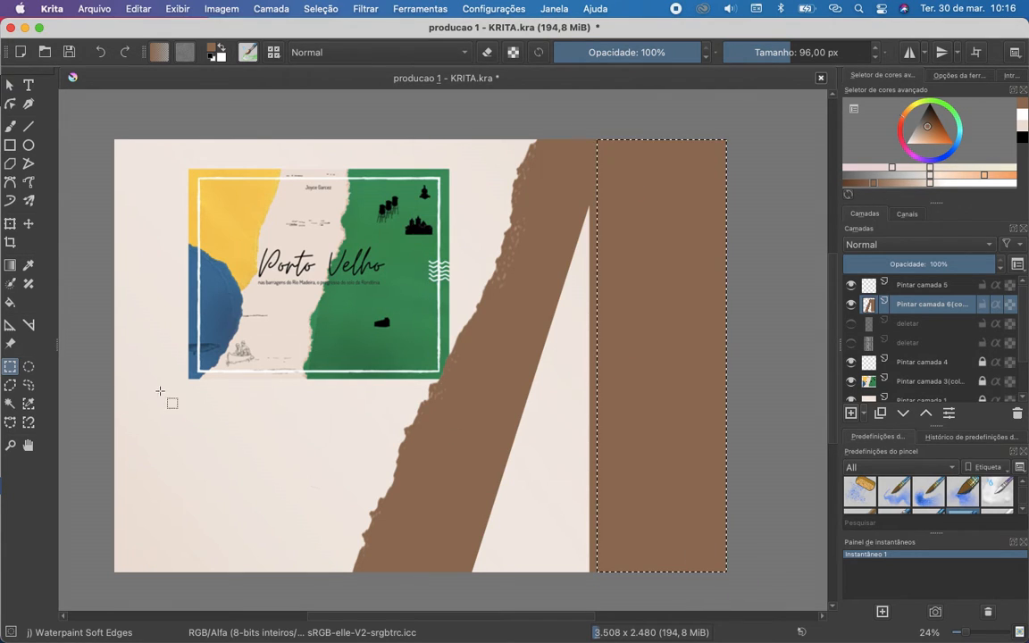
{"action": "left_click", "coordinate": [10, 303]}
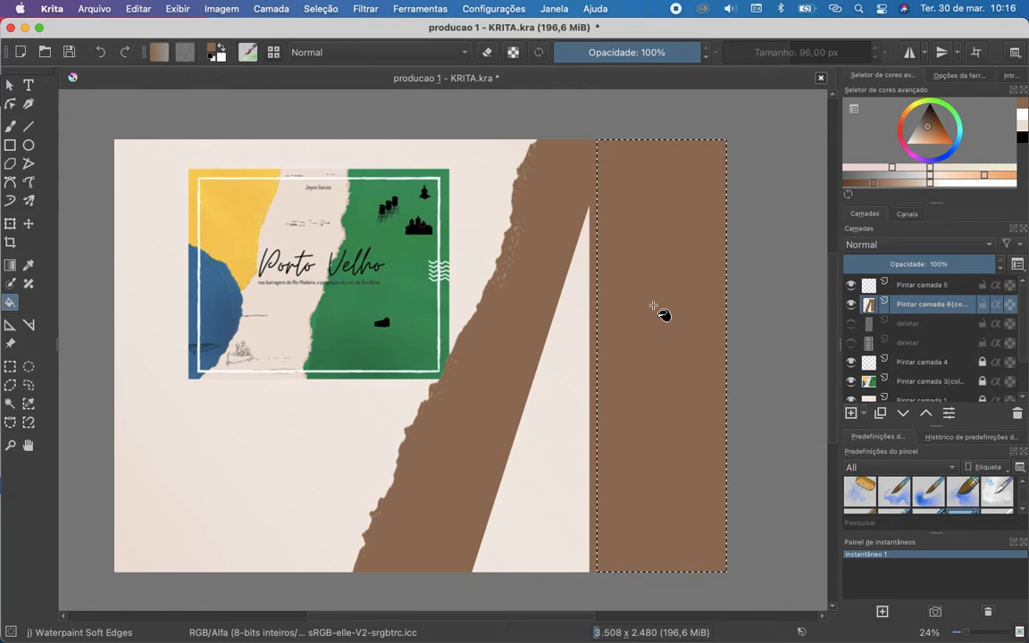
Select the light triangular gap by its contiguous colour and fill it with the brown foreground colour.
{"action": "left_click", "coordinate": [9, 407]}
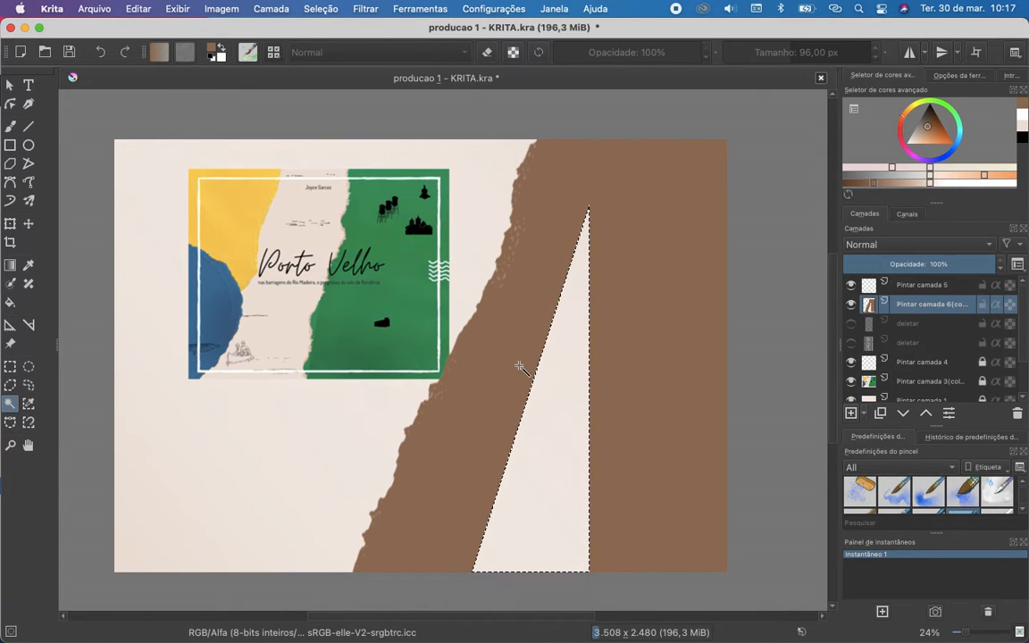
{"action": "left_click", "coordinate": [10, 305]}
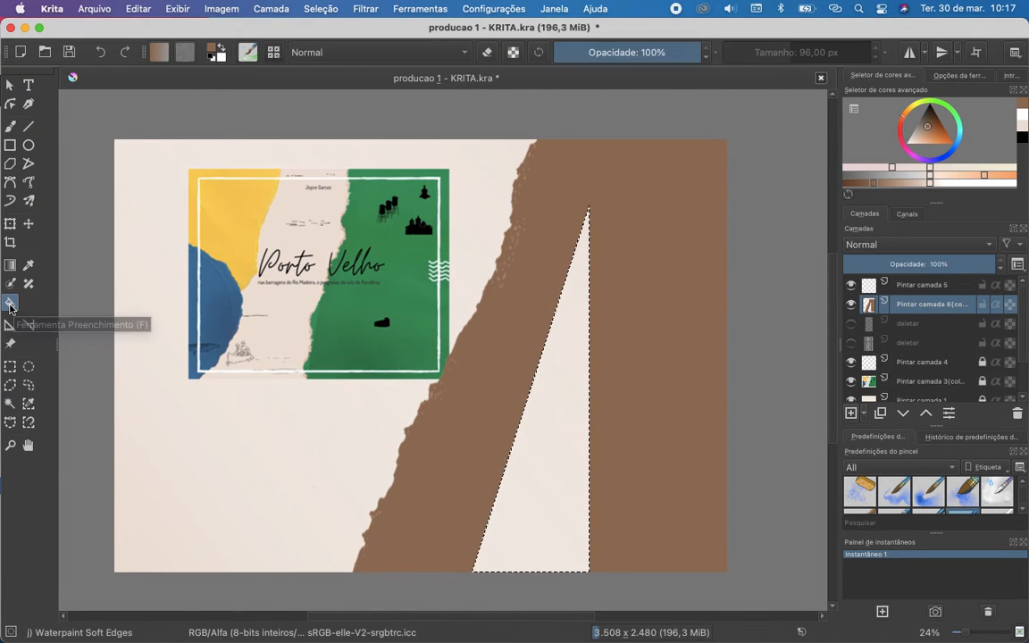
{"action": "left_click", "coordinate": [541, 382]}
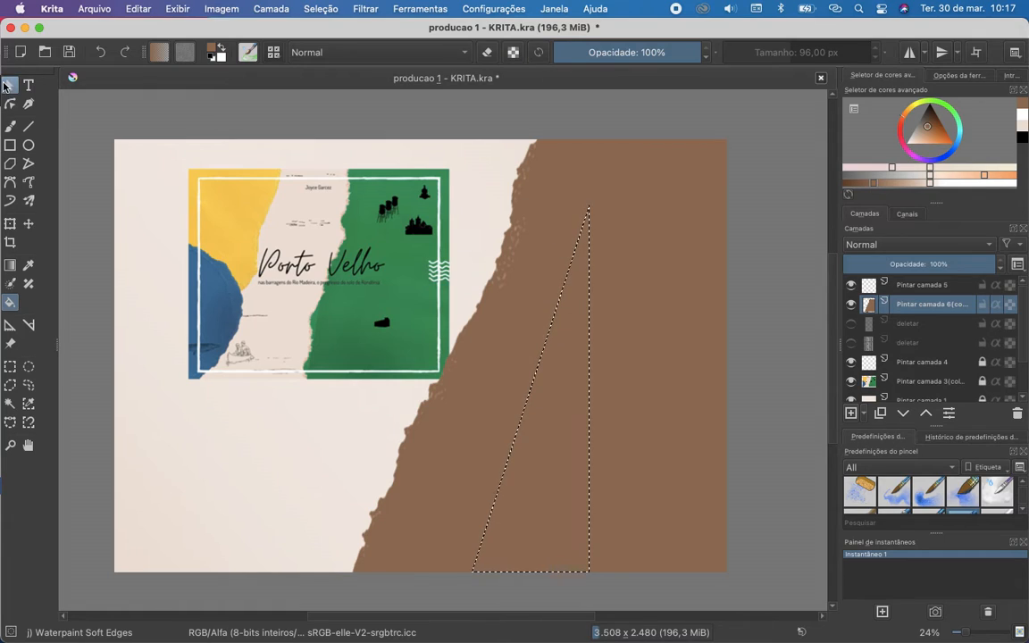
{"action": "left_click", "coordinate": [10, 85]}
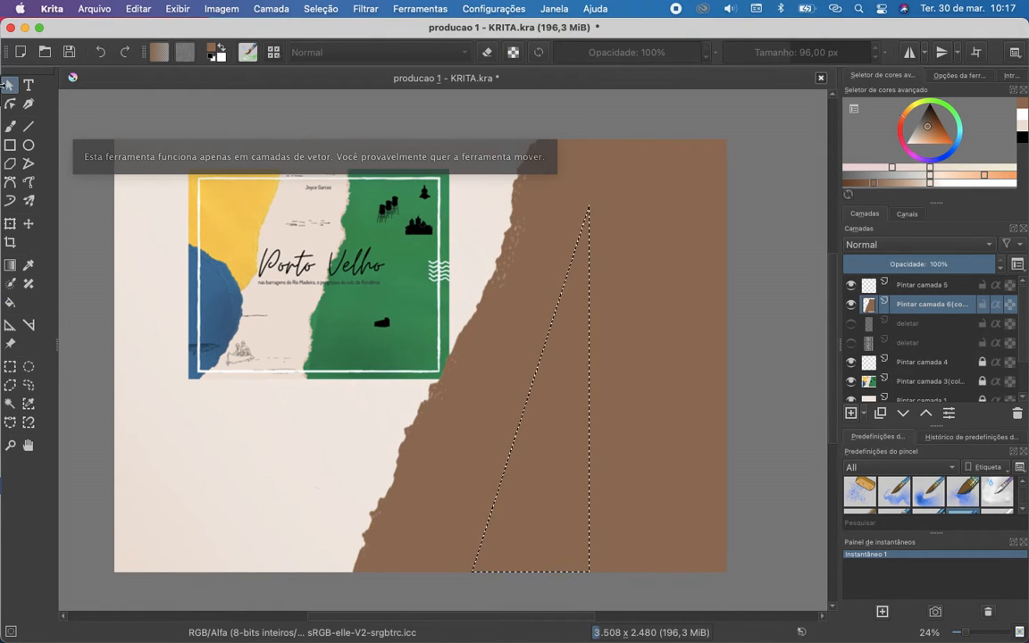
Clear the selection, brush brown over the upper end of the thin seam, and check the brown layer by toggling its visibility.
{"action": "left_click", "coordinate": [10, 366]}
{"action": "left_click", "coordinate": [500, 415]}
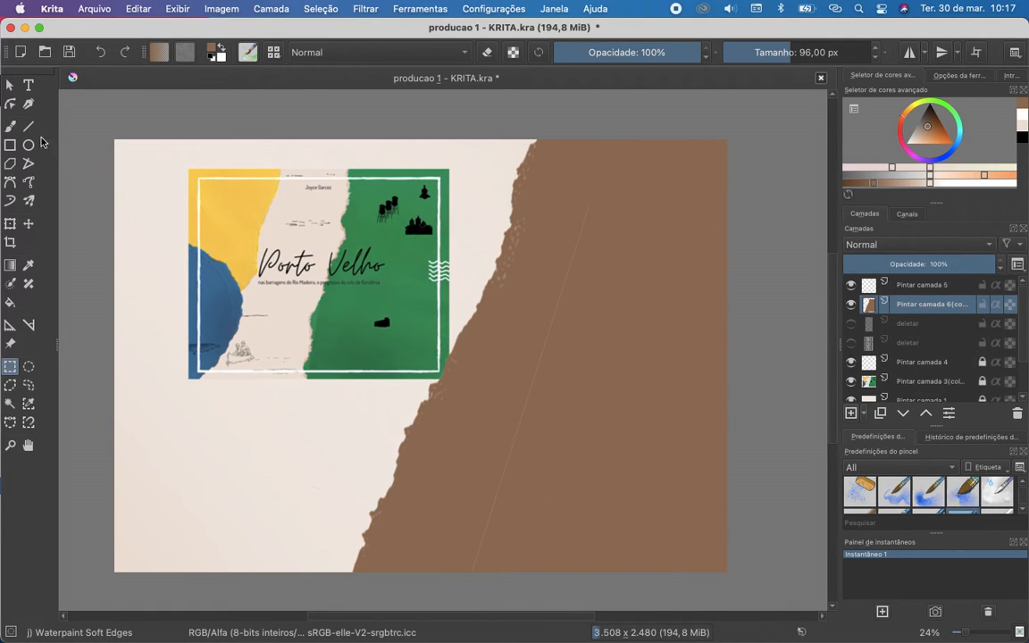
{"action": "left_click", "coordinate": [12, 129]}
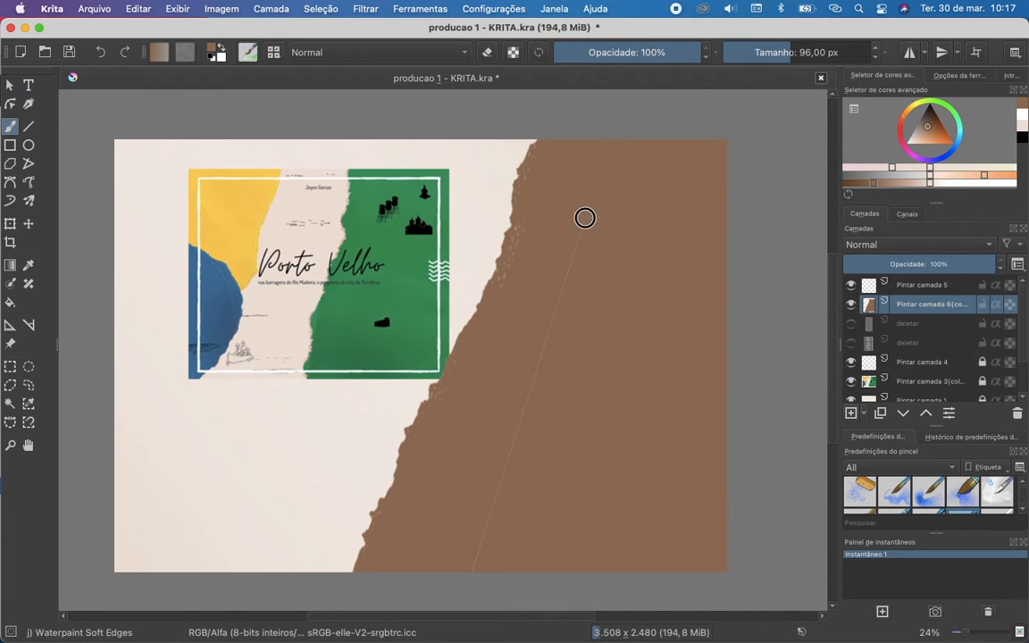
{"action": "left_click", "coordinate": [851, 305]}
{"action": "left_click", "coordinate": [851, 304]}
Try a contiguous-colour selection and a rectangular selection on the brown shape, clearing each one.
{"action": "left_click", "coordinate": [10, 403]}
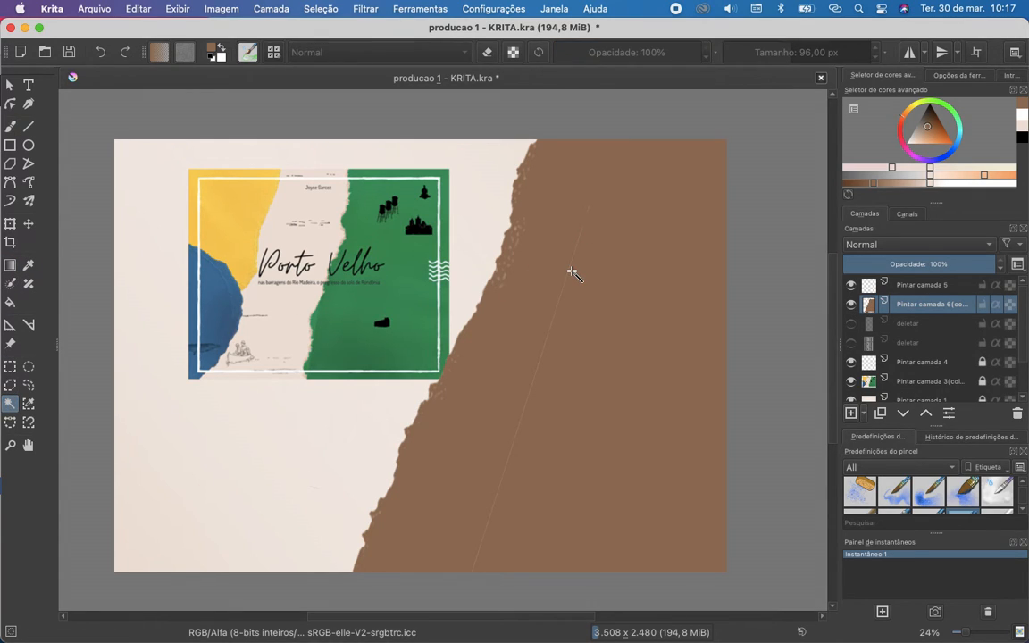
{"action": "left_click", "coordinate": [572, 274]}
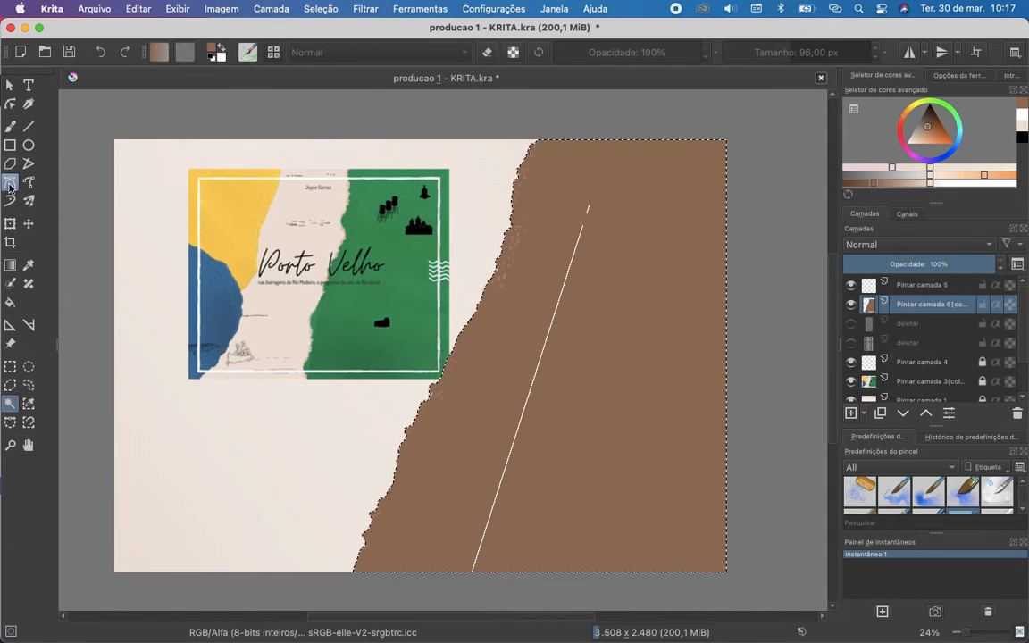
{"action": "left_click", "coordinate": [10, 366]}
{"action": "left_click", "coordinate": [414, 445]}
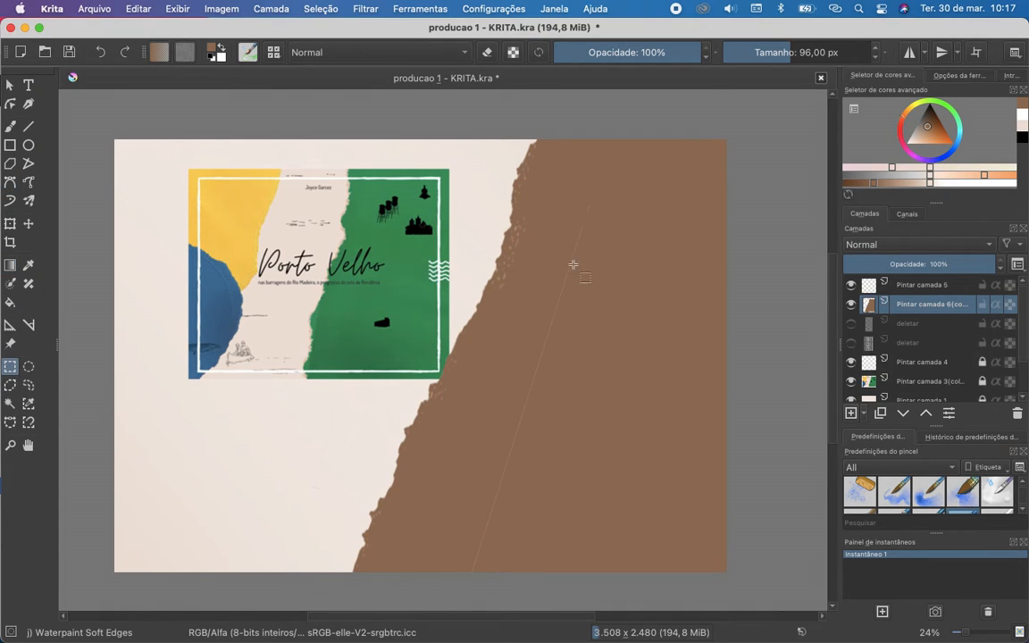
{"action": "left_click_drag", "start_coordinate": [569, 185], "coordinate": [613, 372]}
{"action": "left_click", "coordinate": [627, 373]}
Switch to Safari to view the Freepik paper image results, and return to Krita.
{"action": "mouse_move", "coordinate": [1, 2]}
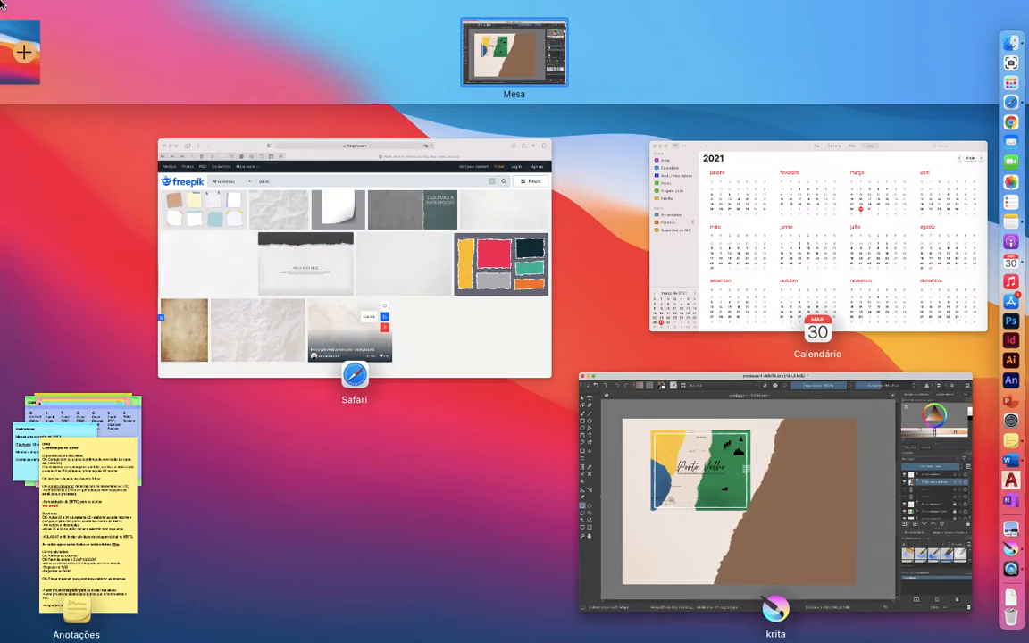
{"action": "left_click", "coordinate": [336, 214]}
{"action": "mouse_move", "coordinate": [1, 2]}
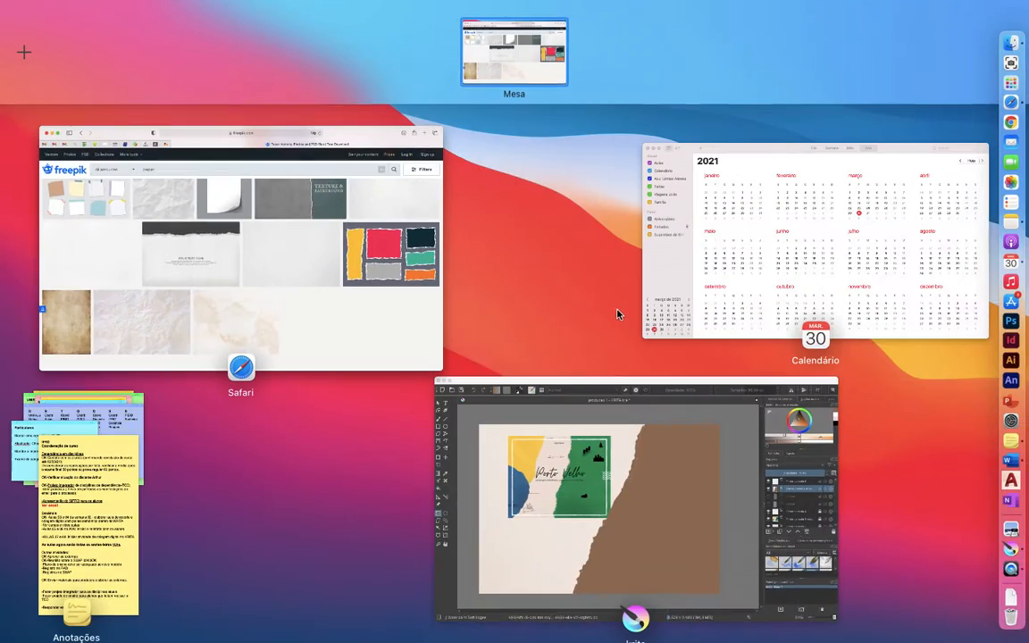
{"action": "left_click", "coordinate": [698, 585]}
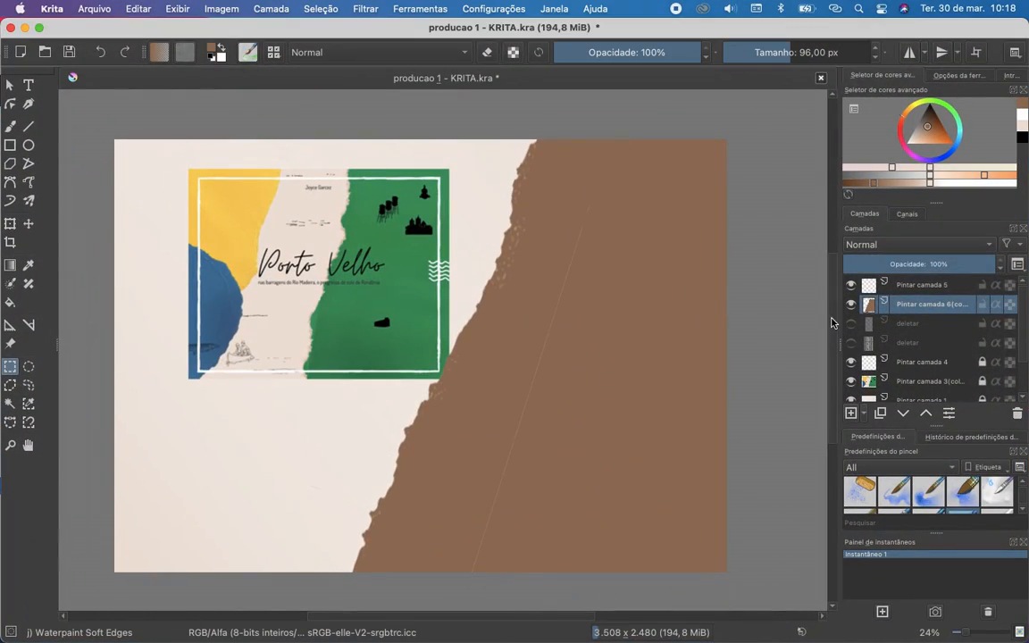
Show the lower "deletar" layer with the torn-paper strips, and preview the transform frame on the brown layer without altering it.
{"action": "left_click", "coordinate": [851, 342]}
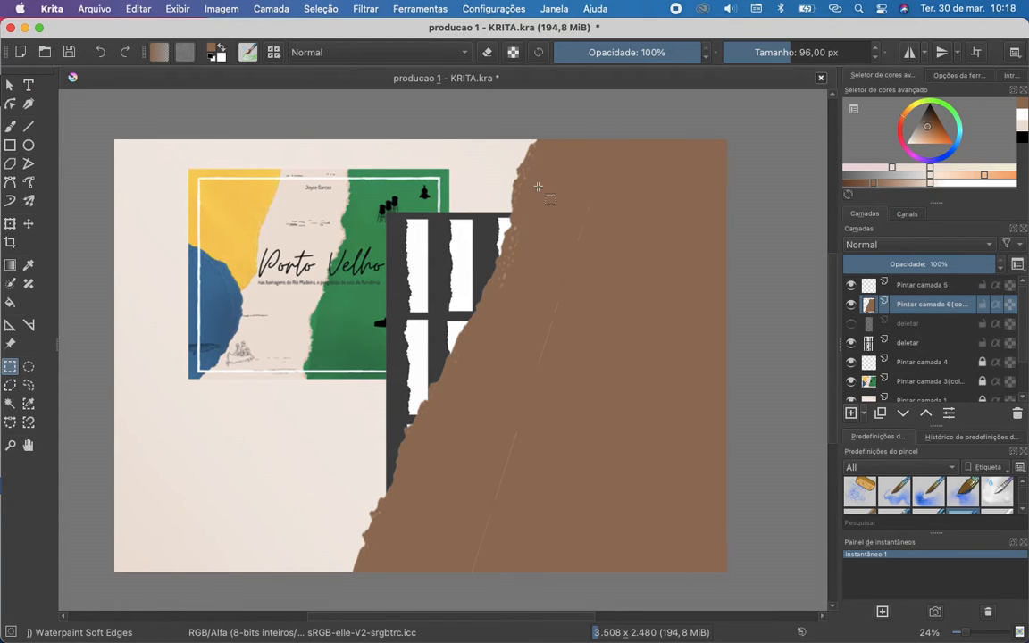
{"action": "left_click", "coordinate": [12, 227]}
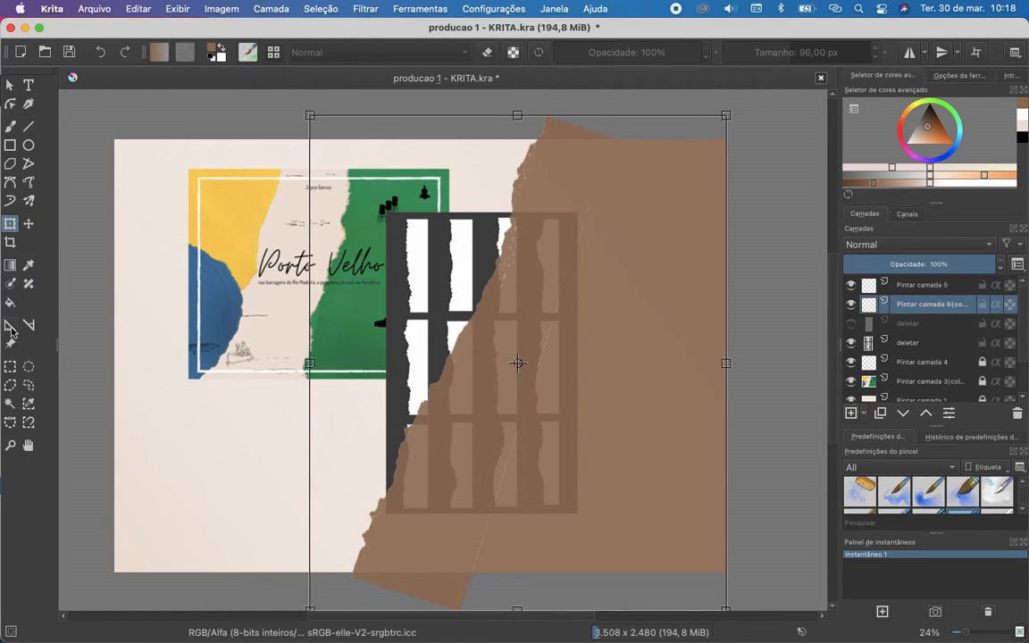
{"action": "left_click", "coordinate": [10, 403]}
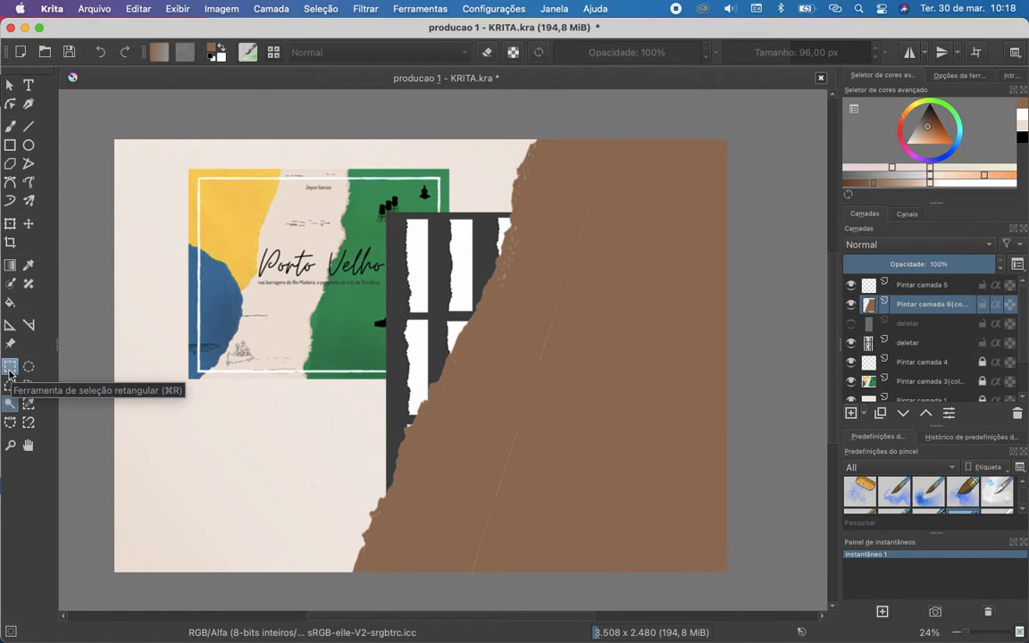
{"action": "left_click", "coordinate": [10, 370]}
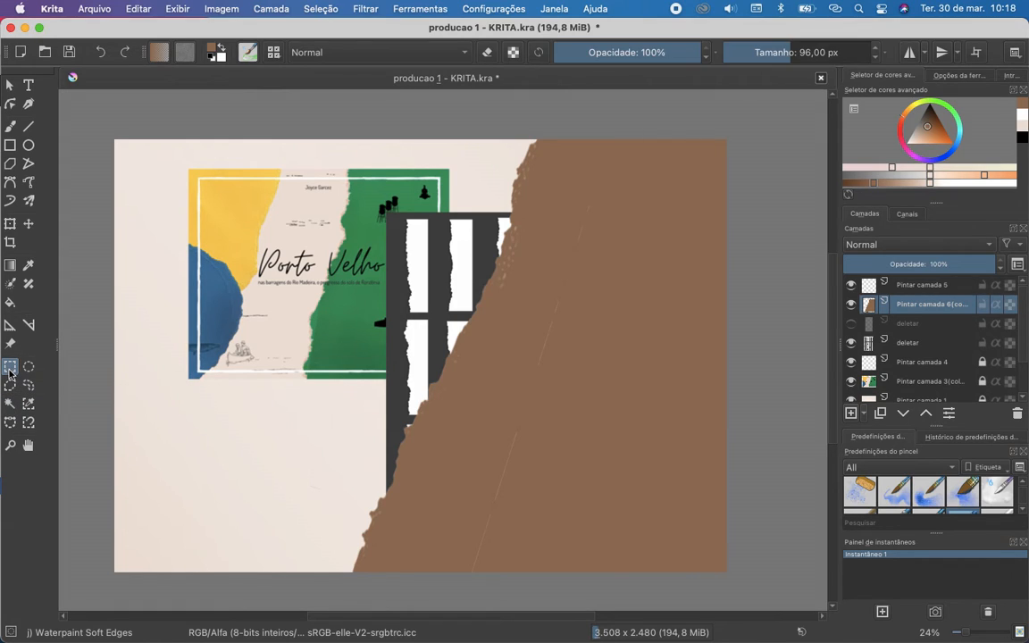
Sample the light beige of the artwork's torn-paper strip as the foreground colour.
{"action": "left_click", "coordinate": [28, 267]}
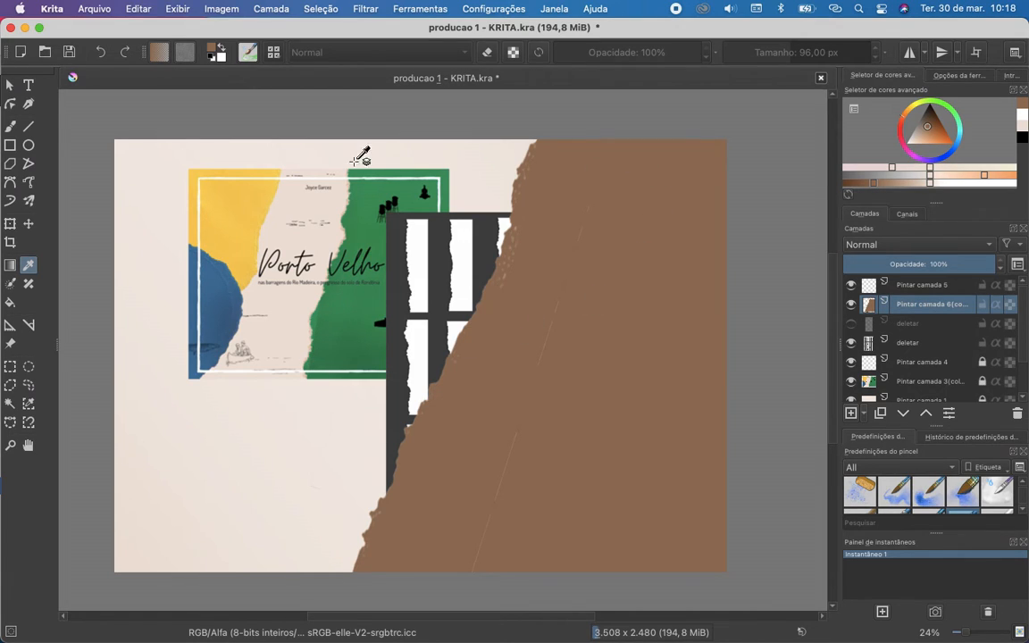
{"action": "left_click", "coordinate": [10, 85]}
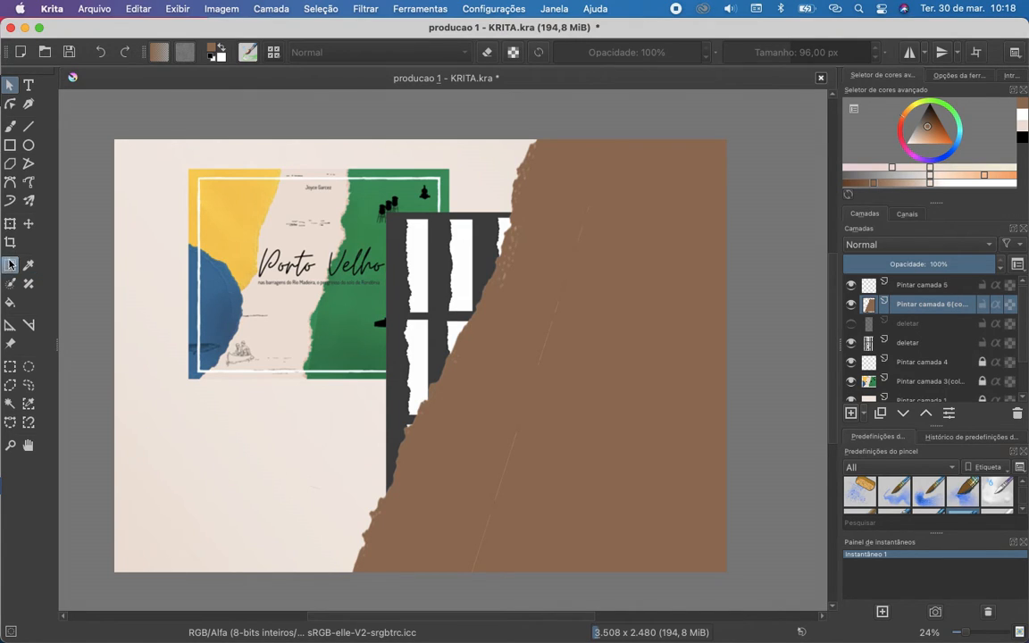
{"action": "left_click", "coordinate": [32, 266]}
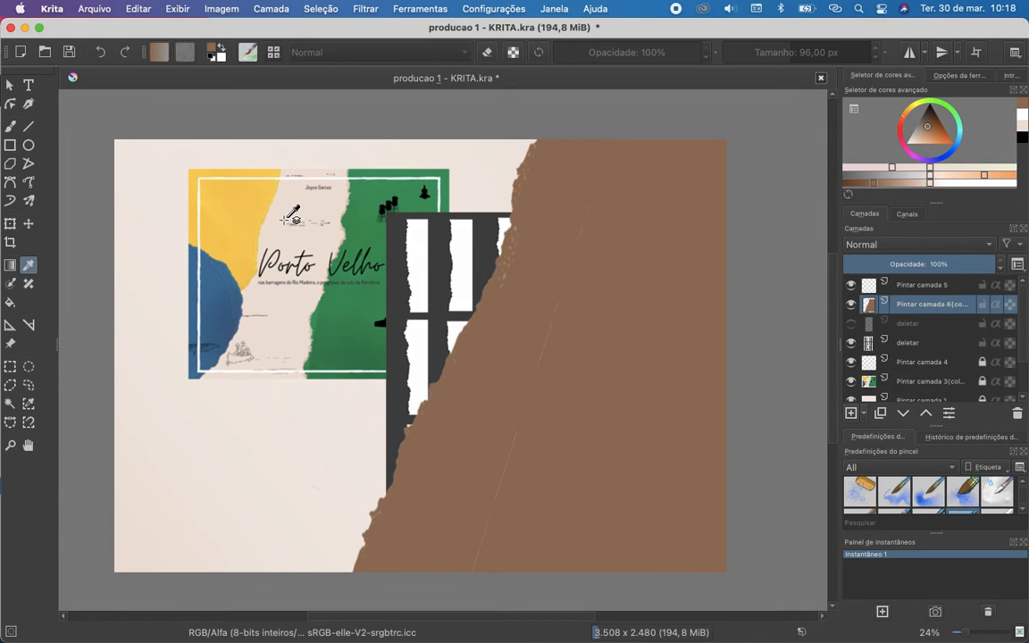
{"action": "left_click", "coordinate": [282, 210]}
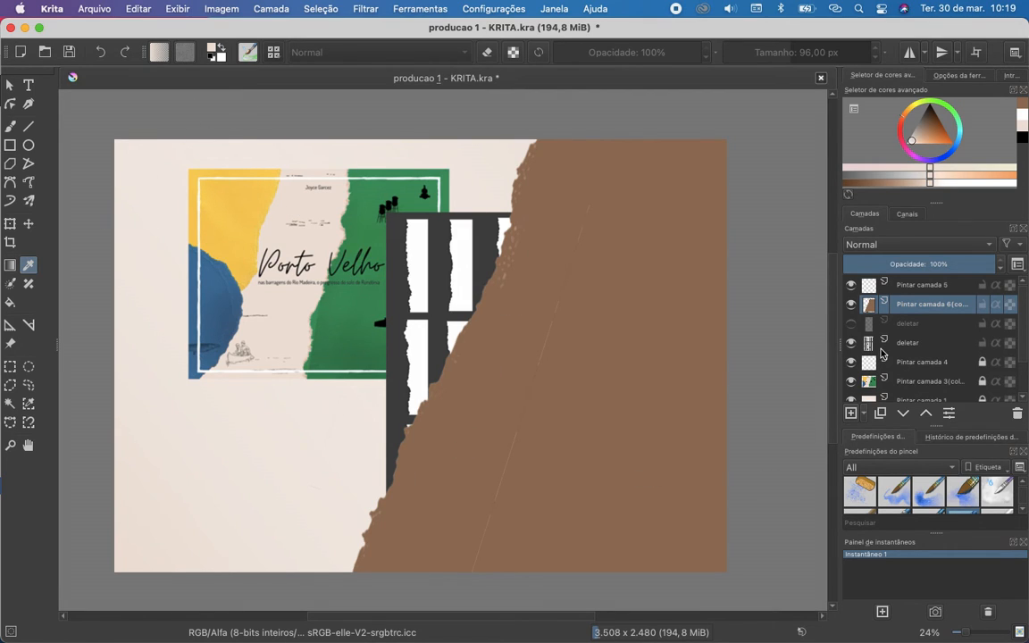
Add a new paint layer directly above the brown torn-paper layer.
{"action": "scroll", "coordinate": [881, 355], "scroll_direction": "down", "scroll_amount": 2}
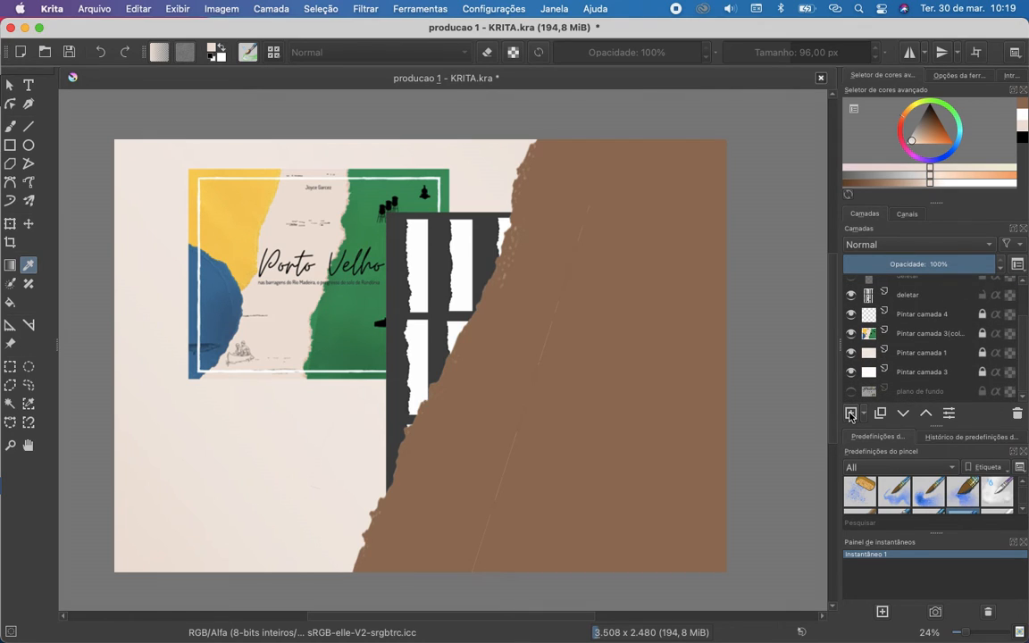
{"action": "left_click", "coordinate": [850, 414]}
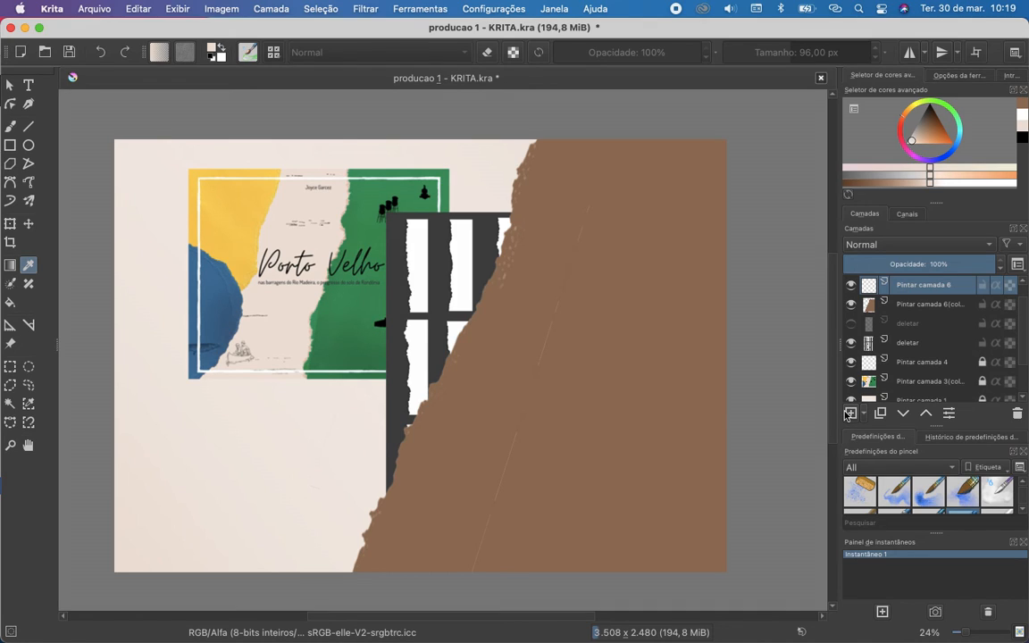
Review the layer stack, toggling "Pintar camada 3" with the coloured artwork and the lower "deletar" layer off and back on.
{"action": "mouse_move", "coordinate": [937, 310]}
{"action": "scroll", "coordinate": [926, 339], "scroll_direction": "down", "scroll_amount": 2}
{"action": "left_click", "coordinate": [851, 300]}
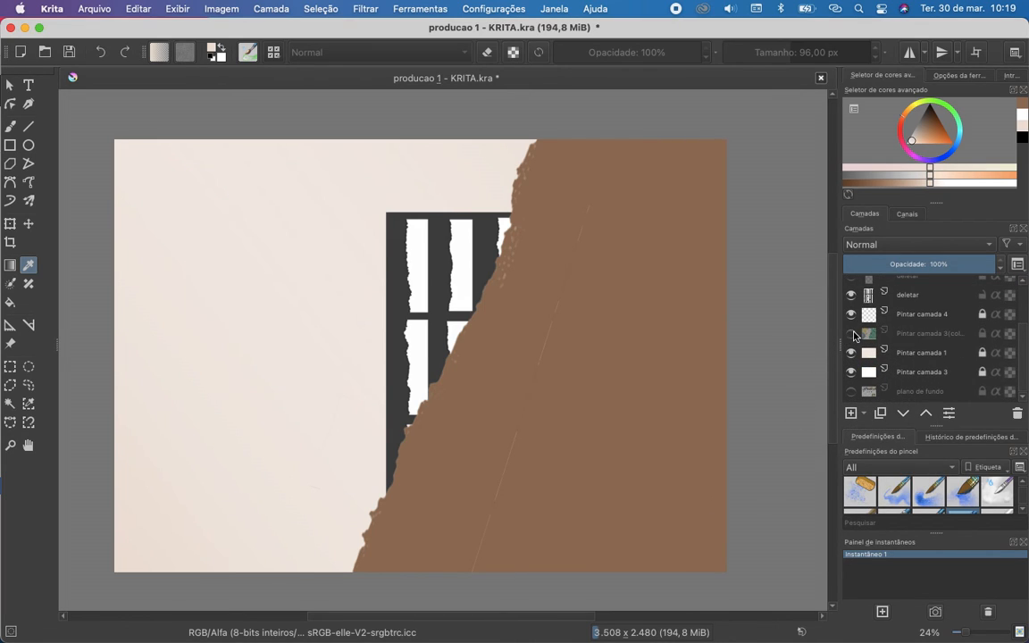
{"action": "left_click", "coordinate": [851, 300]}
{"action": "left_click", "coordinate": [851, 297]}
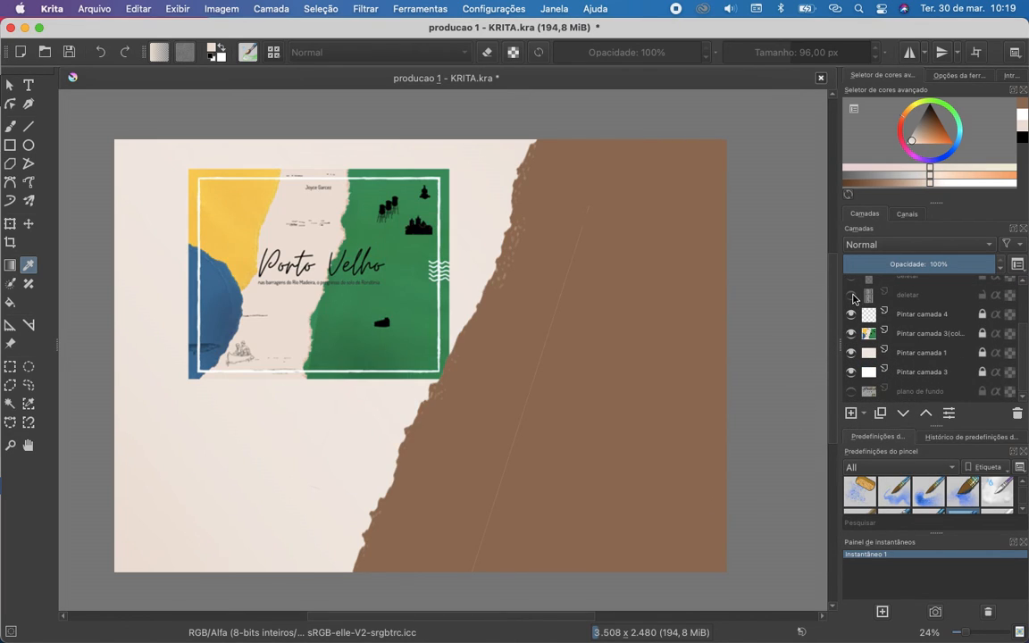
{"action": "left_click", "coordinate": [851, 297]}
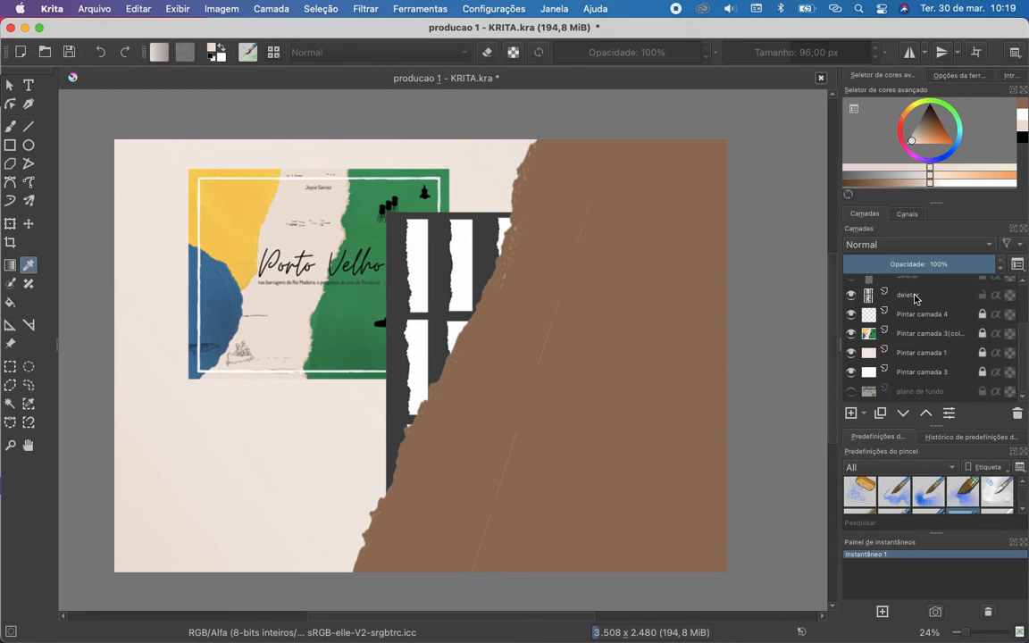
{"action": "scroll", "coordinate": [917, 321], "scroll_direction": "up", "scroll_amount": 3}
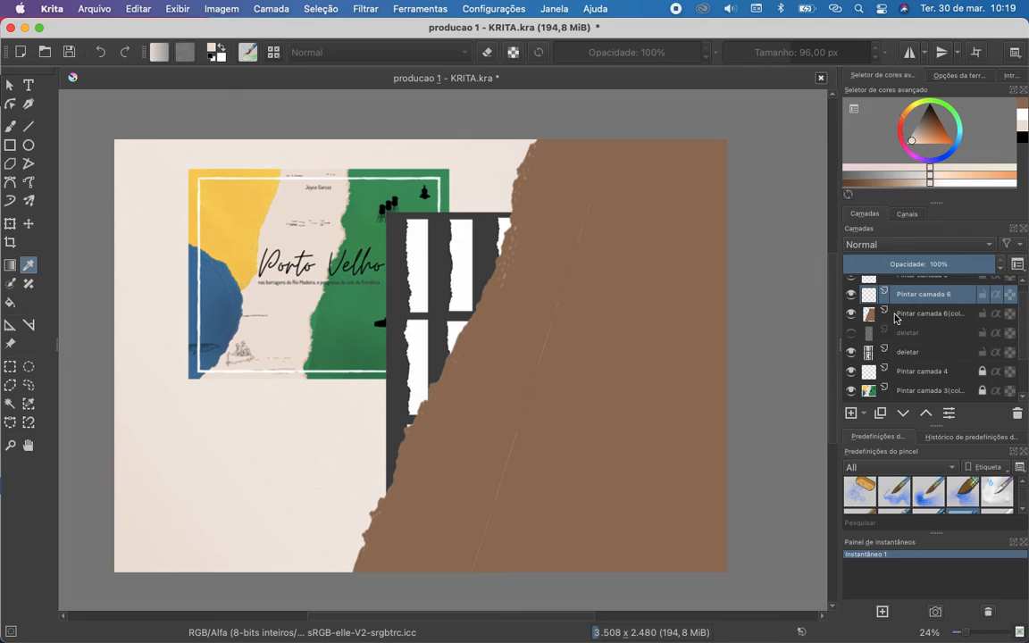
{"action": "mouse_move", "coordinate": [896, 318]}
{"action": "mouse_move", "coordinate": [853, 295]}
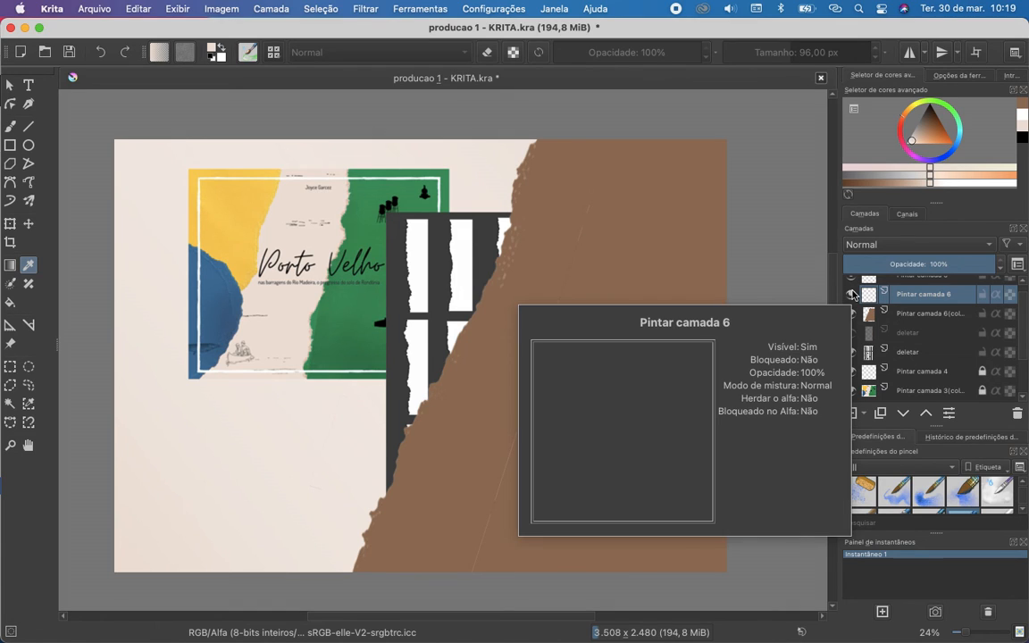
{"action": "mouse_move", "coordinate": [940, 316]}
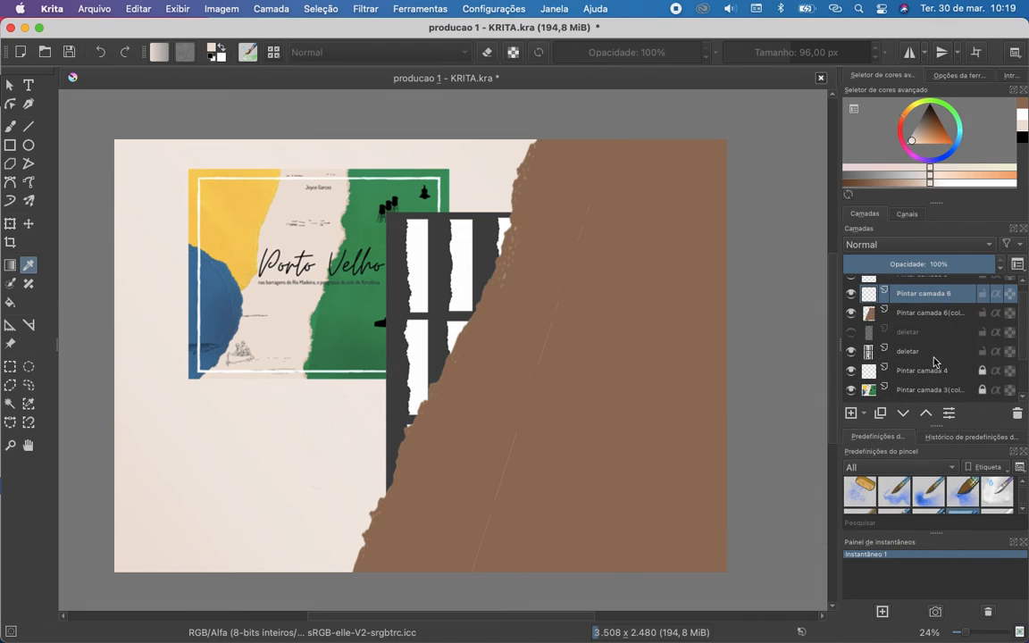
{"action": "scroll", "coordinate": [931, 366], "scroll_direction": "down", "scroll_amount": 2}
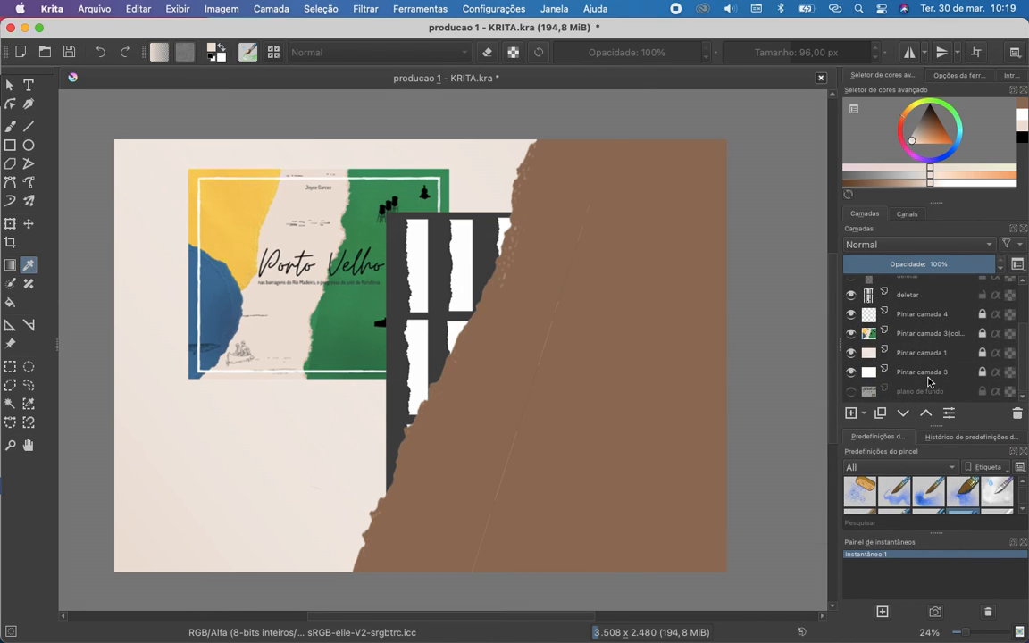